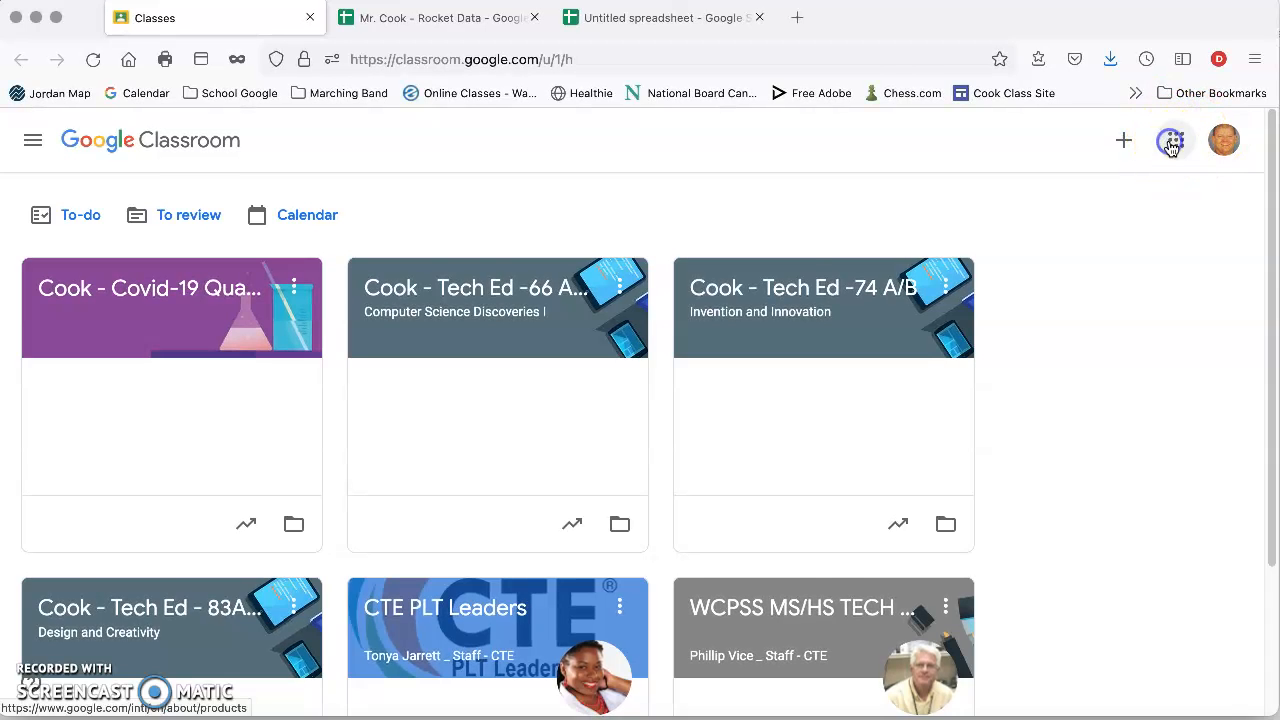
Step: Open Google Sheets from the Google Classroom page and create a blank spreadsheet
click(1174, 144)
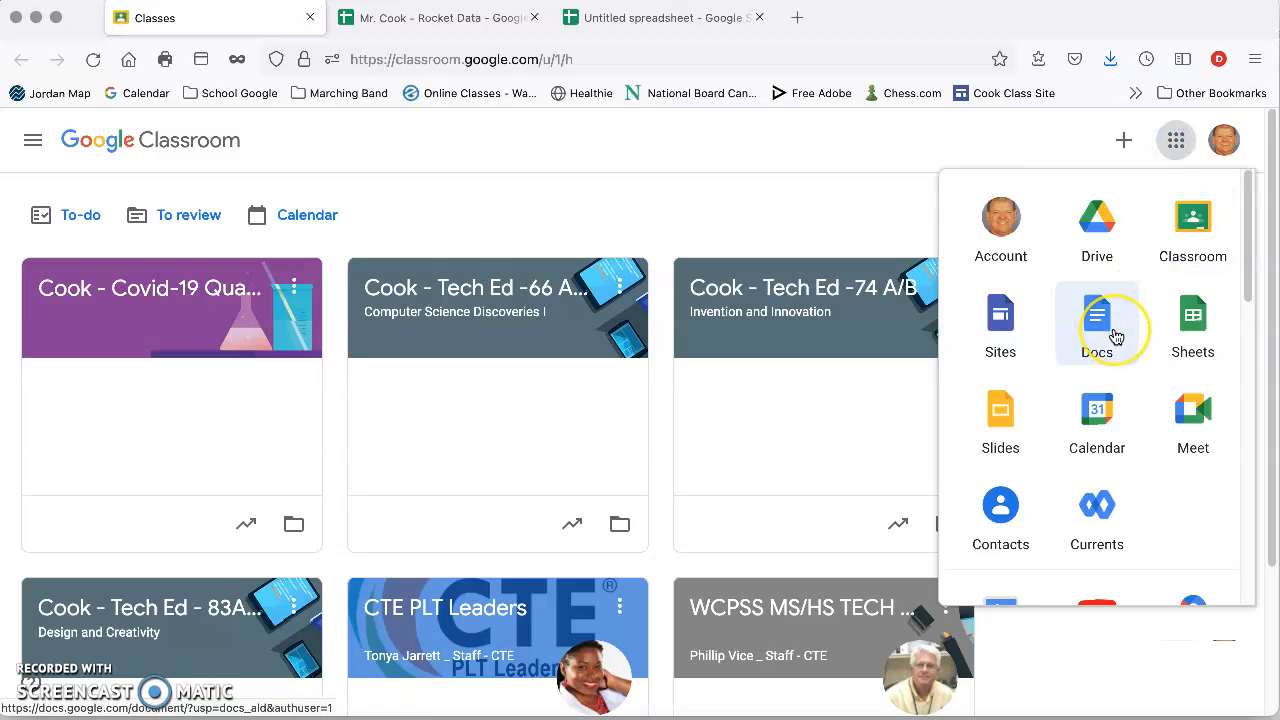
scroll(1110, 334, down, 5)
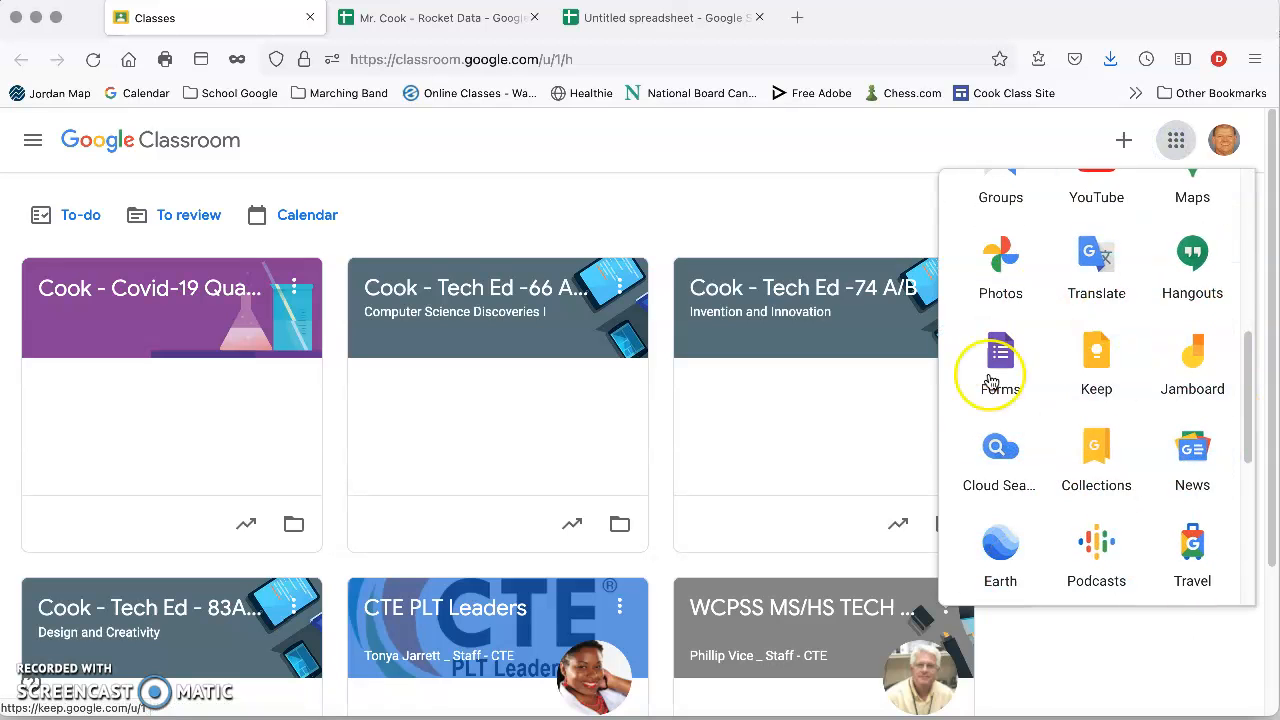
scroll(1066, 363, up, 3)
scroll(1068, 366, up, 3)
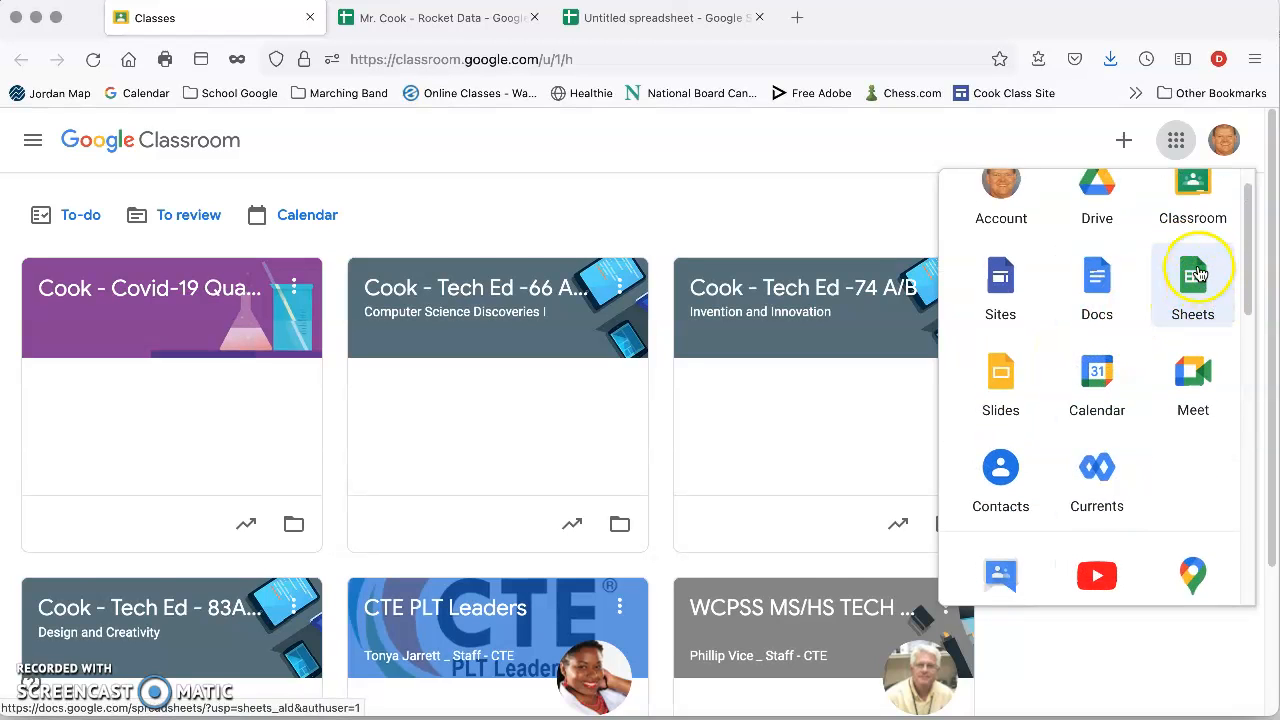
click(1210, 290)
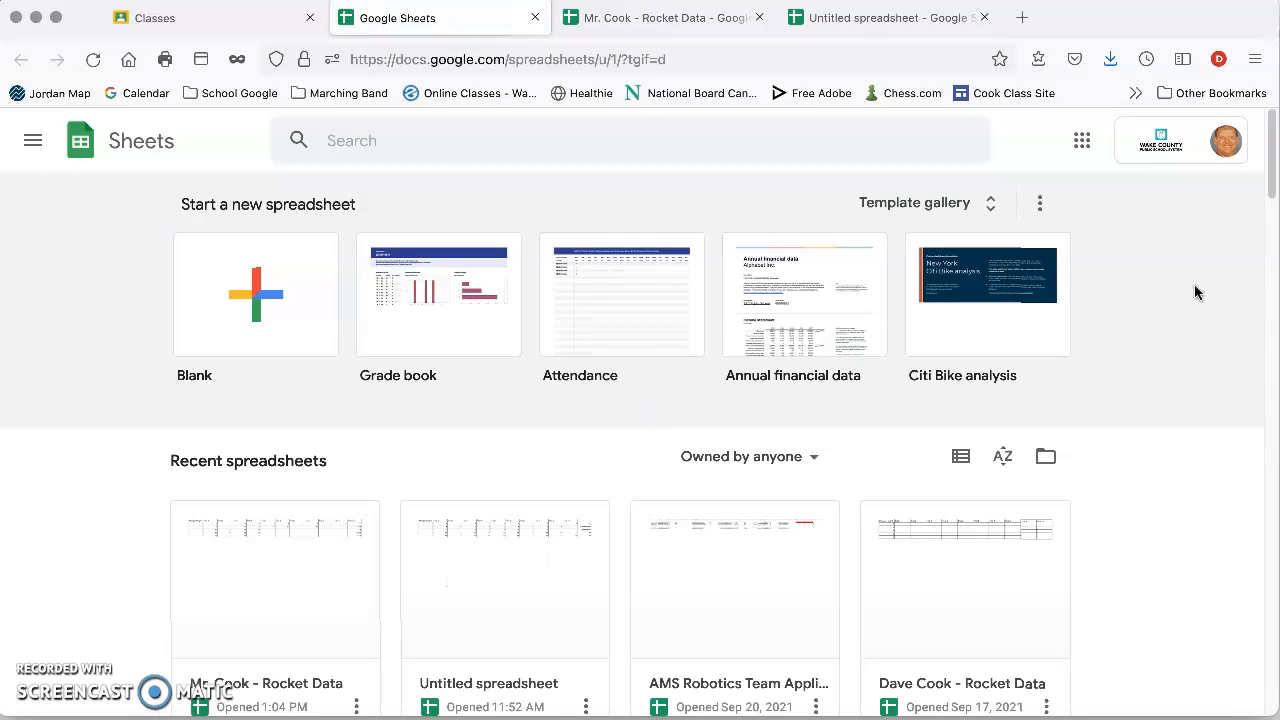
click(248, 312)
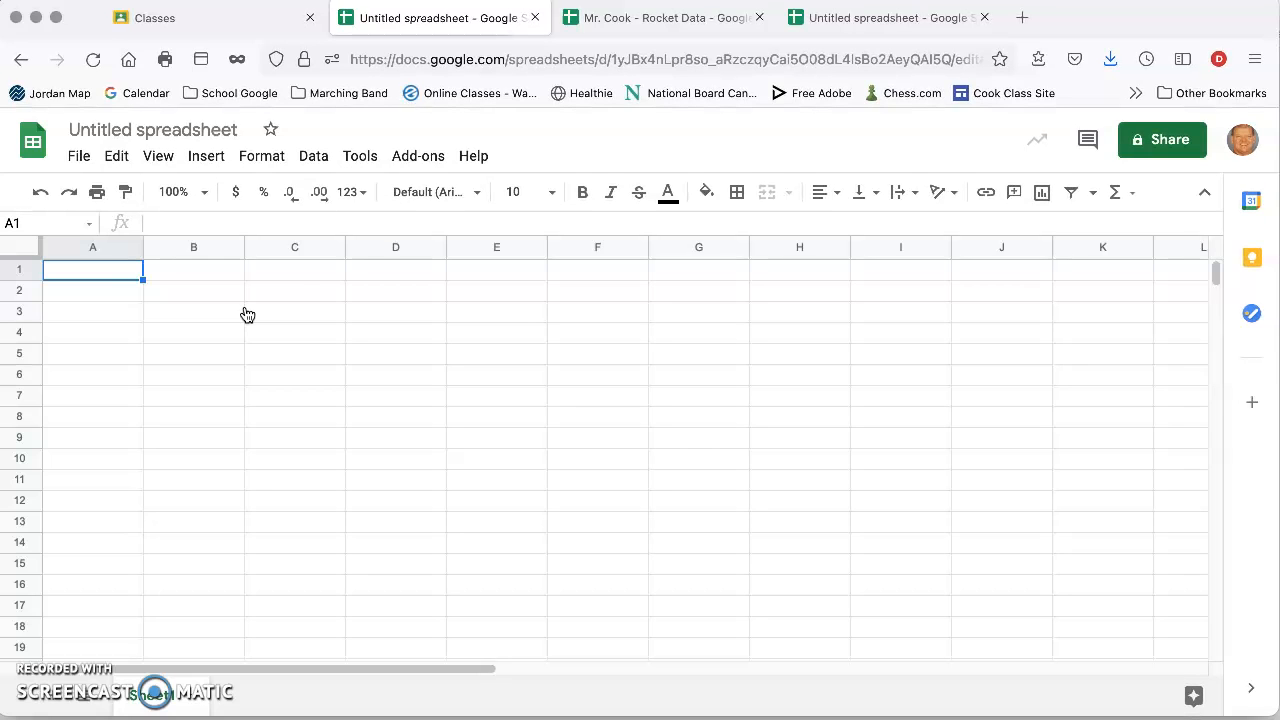
Step: Examine the data table and the Rocket Distance Versus Plunger Height chart in the finished Rocket Data spreadsheet
click(655, 17)
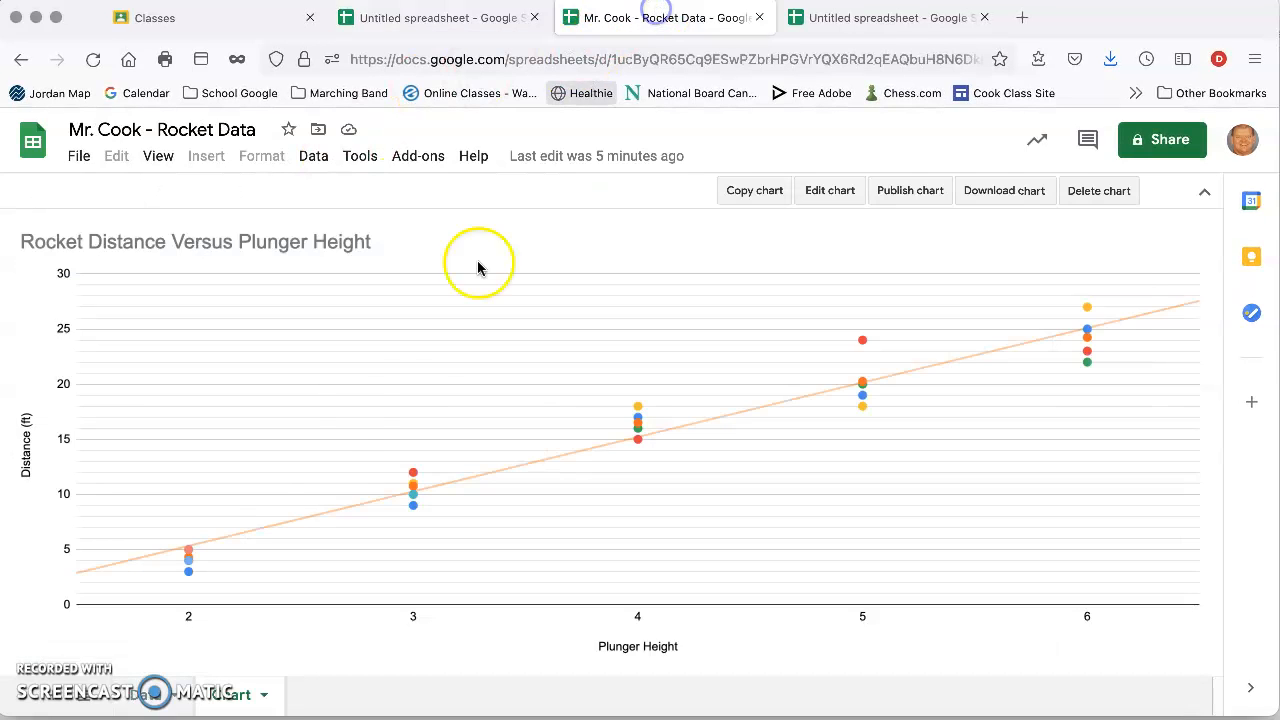
click(160, 700)
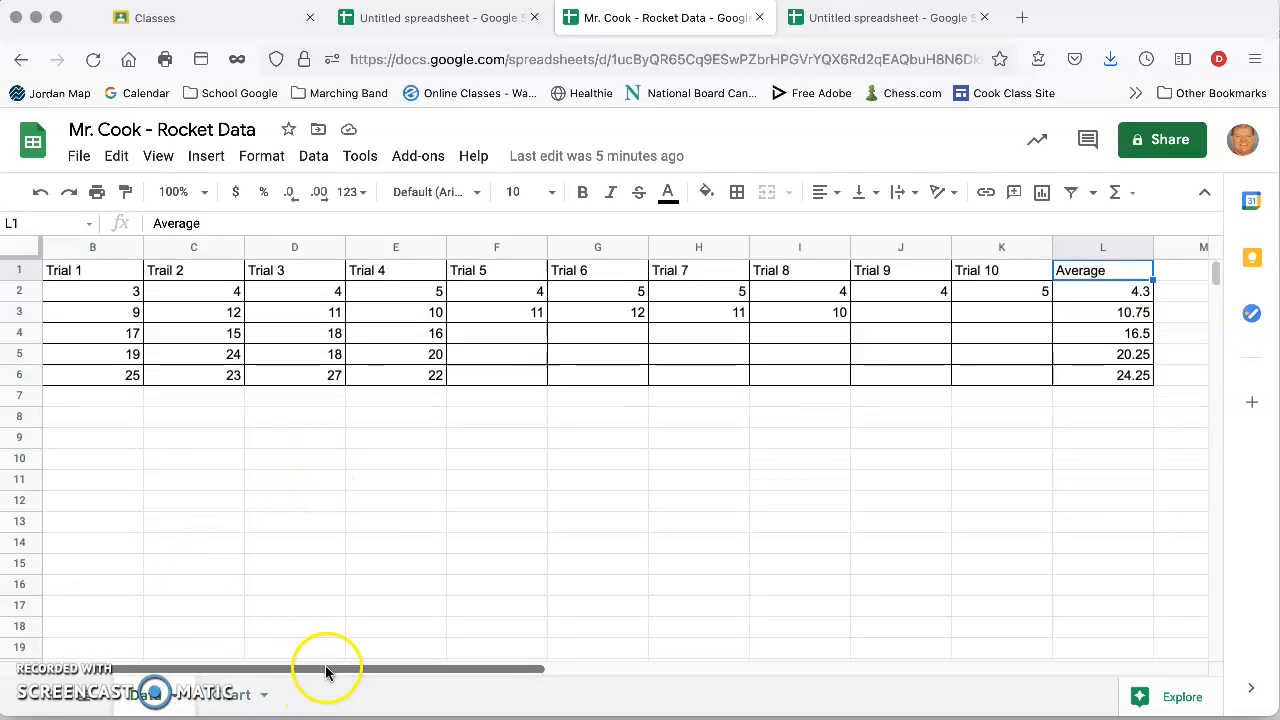
drag(325, 671, 263, 663)
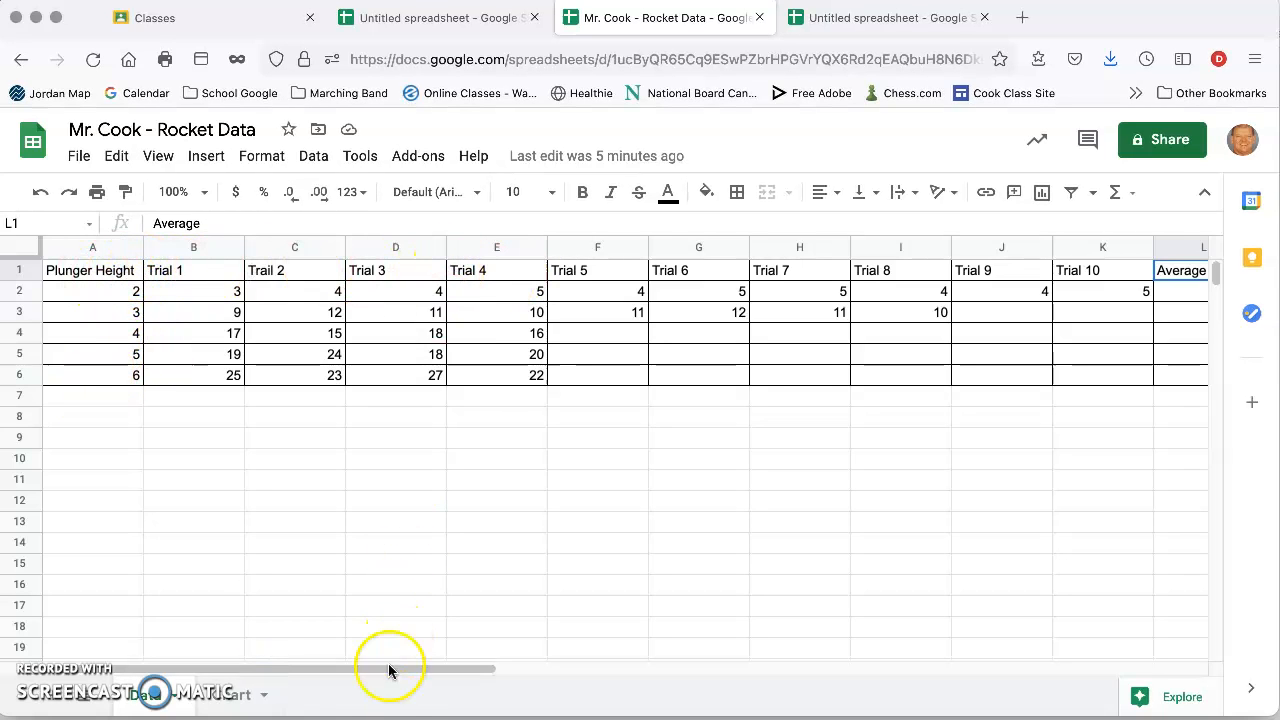
drag(385, 672, 525, 666)
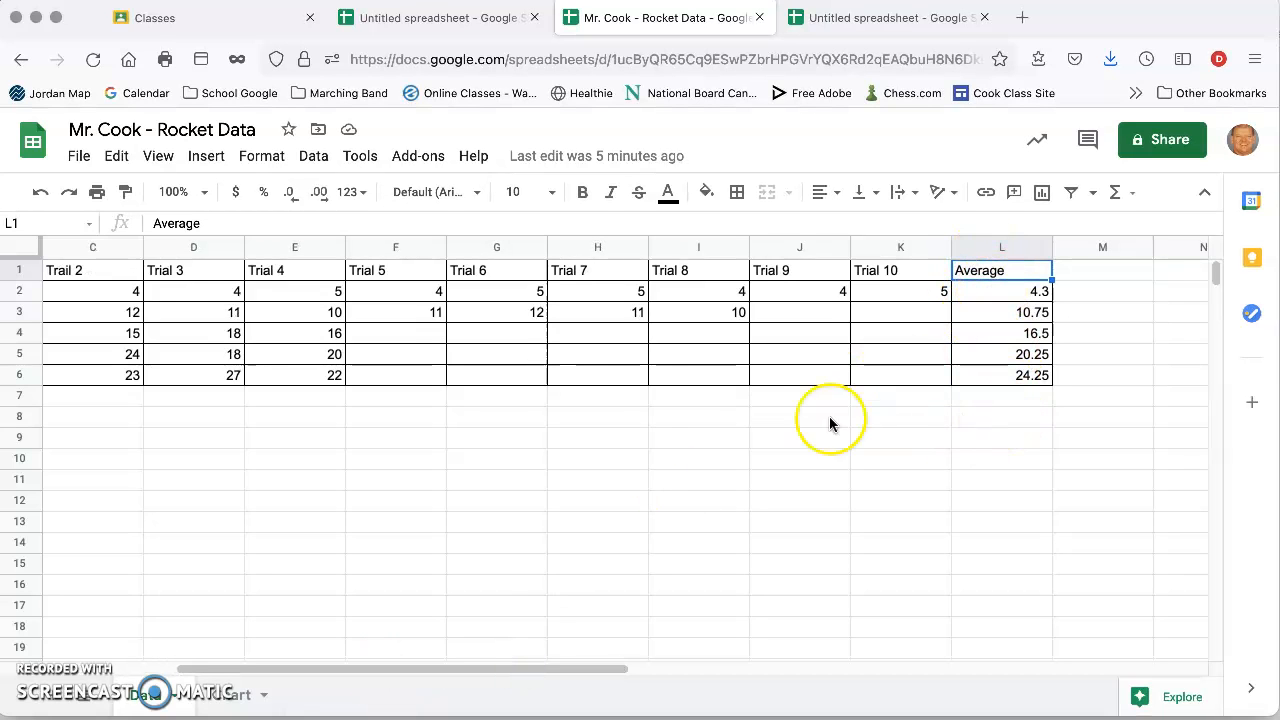
click(223, 695)
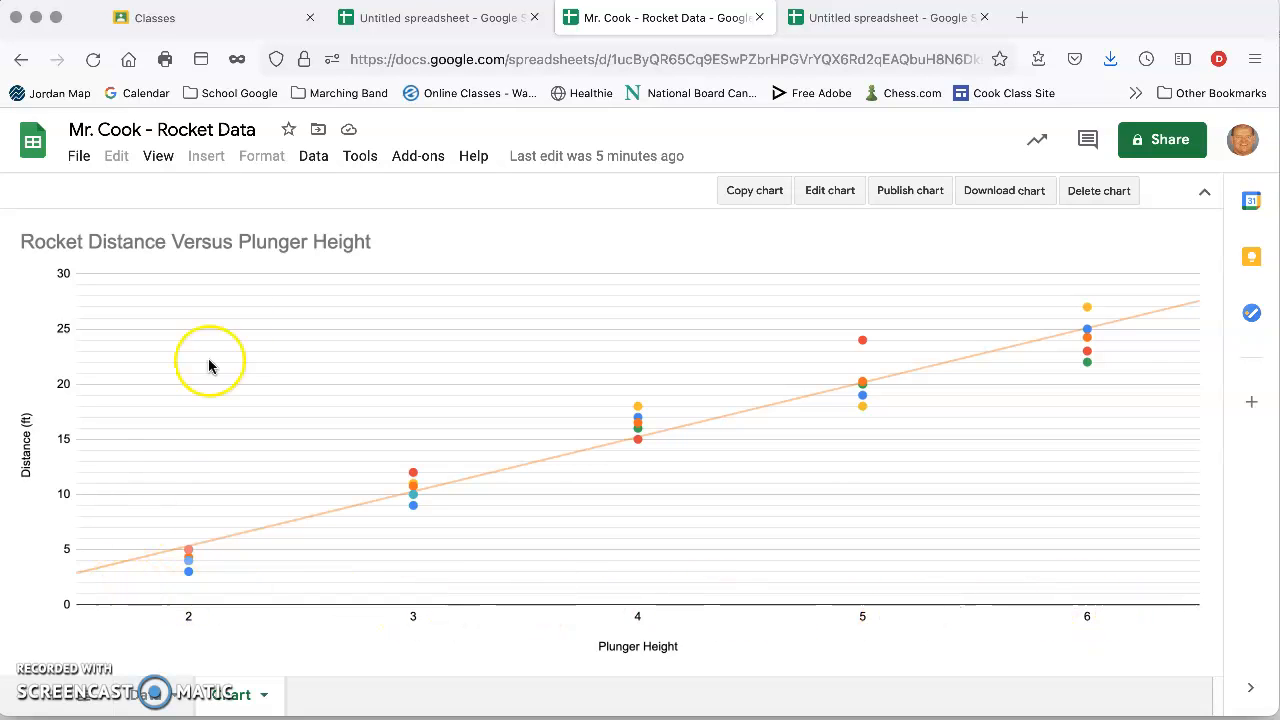
Step: Go back to the new blank spreadsheet and rename it with the teacher's name followed by "- Rocket Data"
click(433, 20)
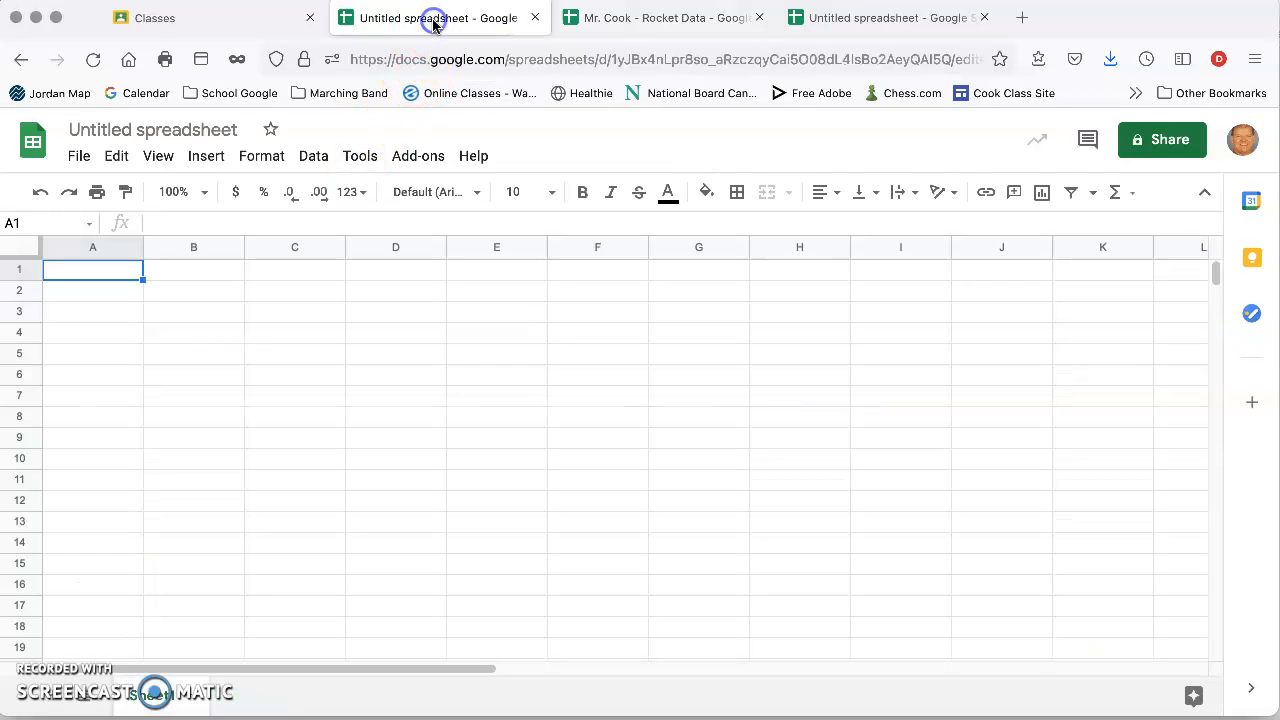
click(193, 131)
text(Mr. Cook - Rocket Data)
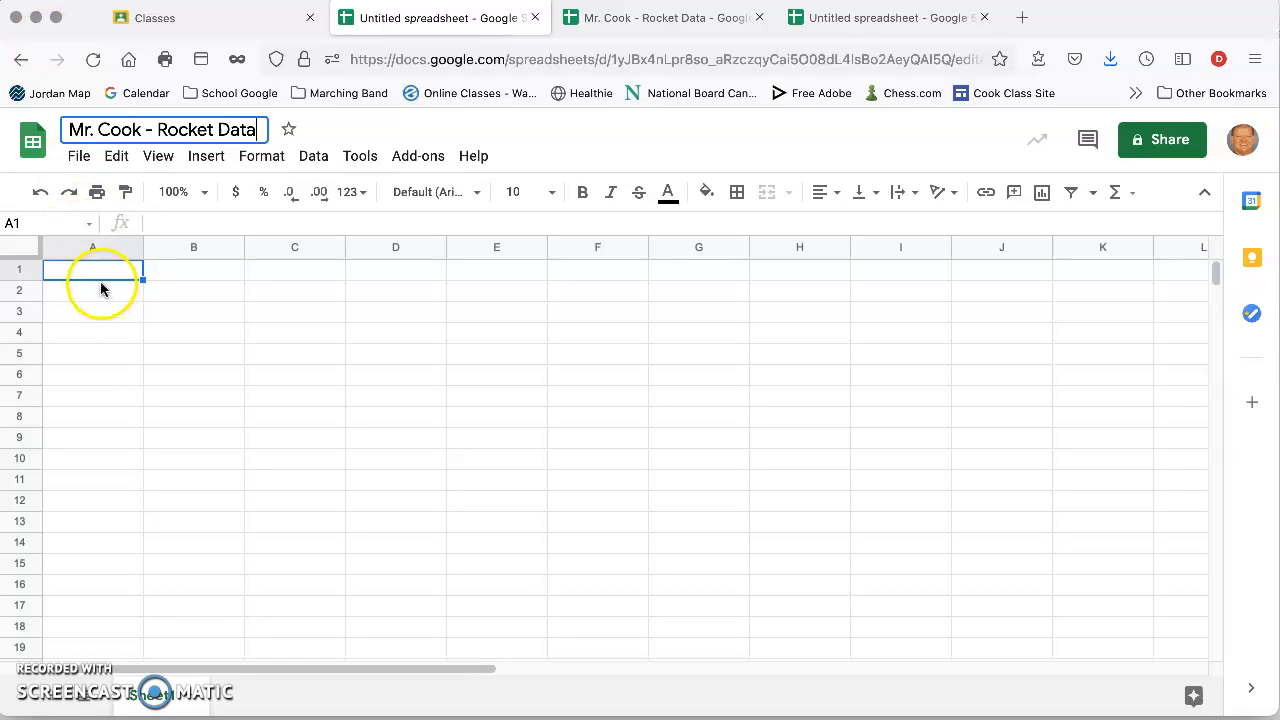
click(96, 273)
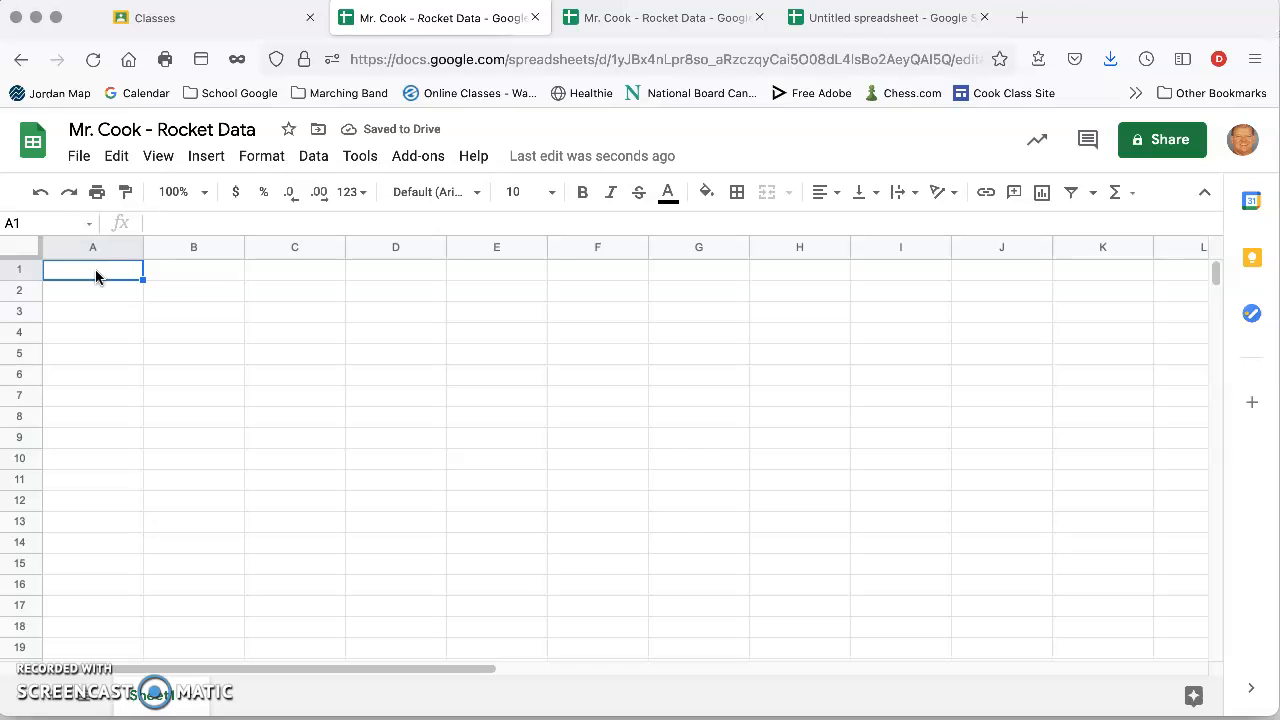
Step: Enter the column heading "Plunger Height" in cell A1
click(108, 274)
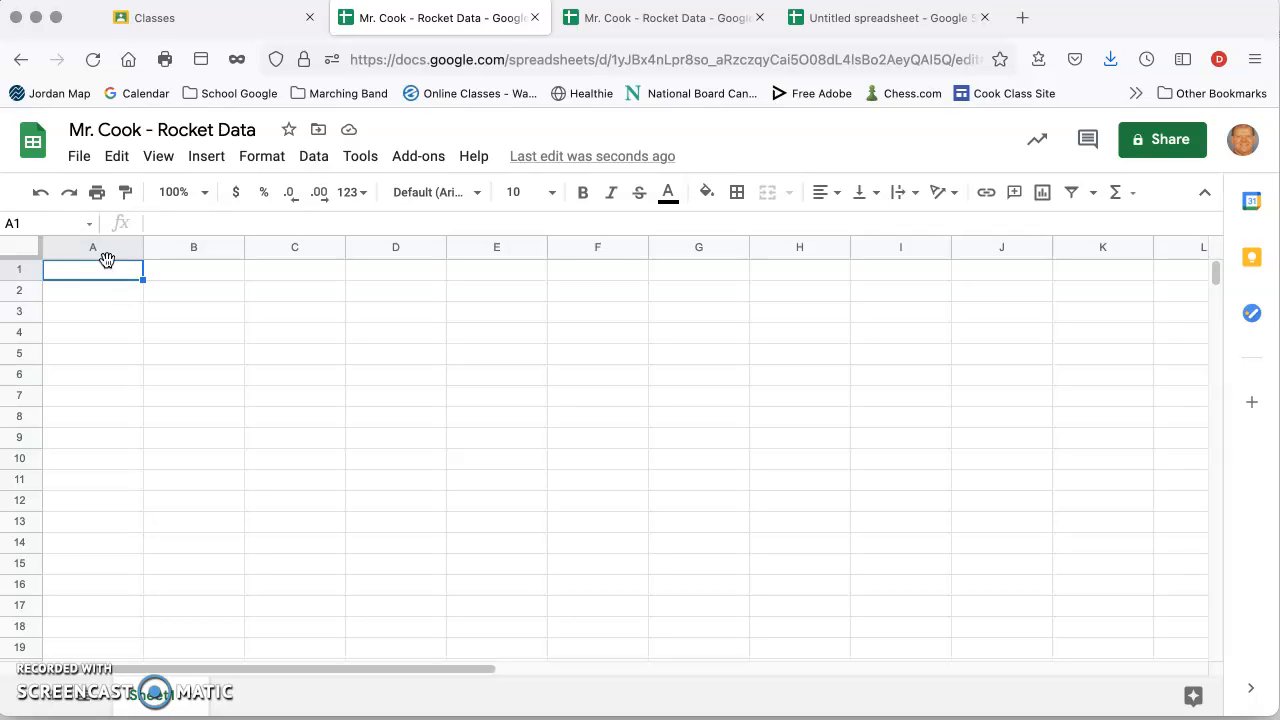
click(99, 275)
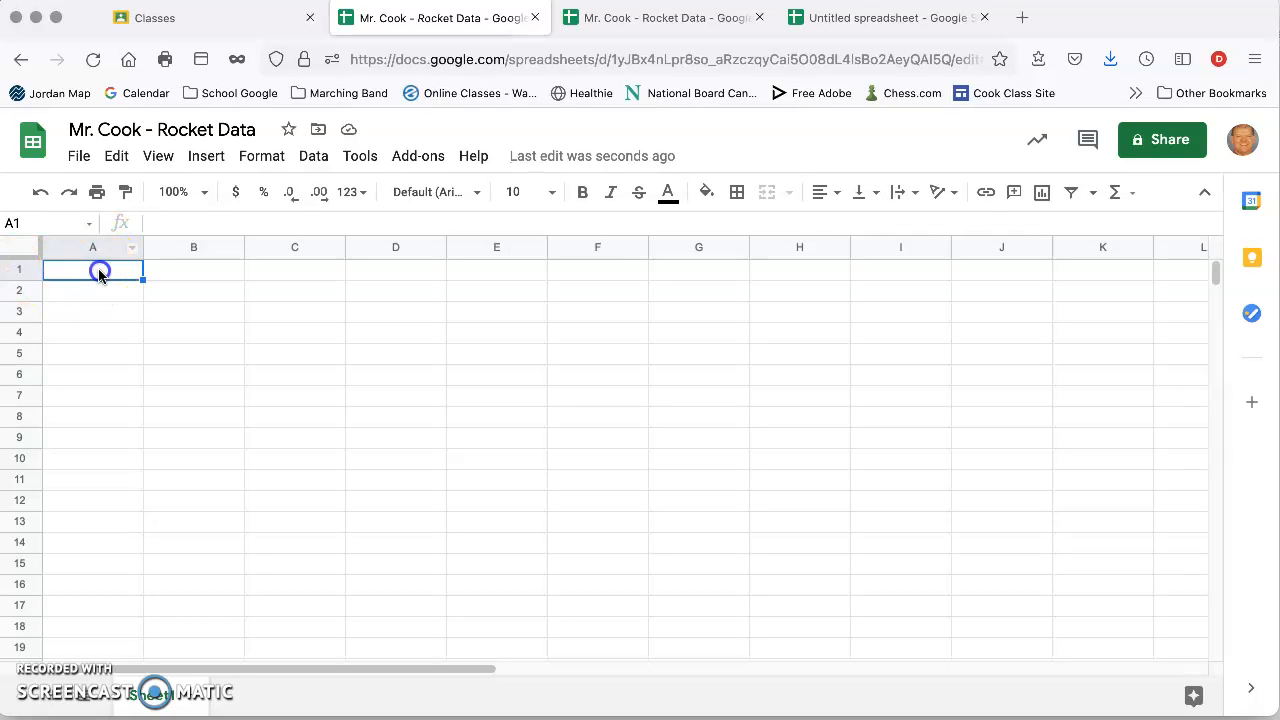
text(Plunger Height)
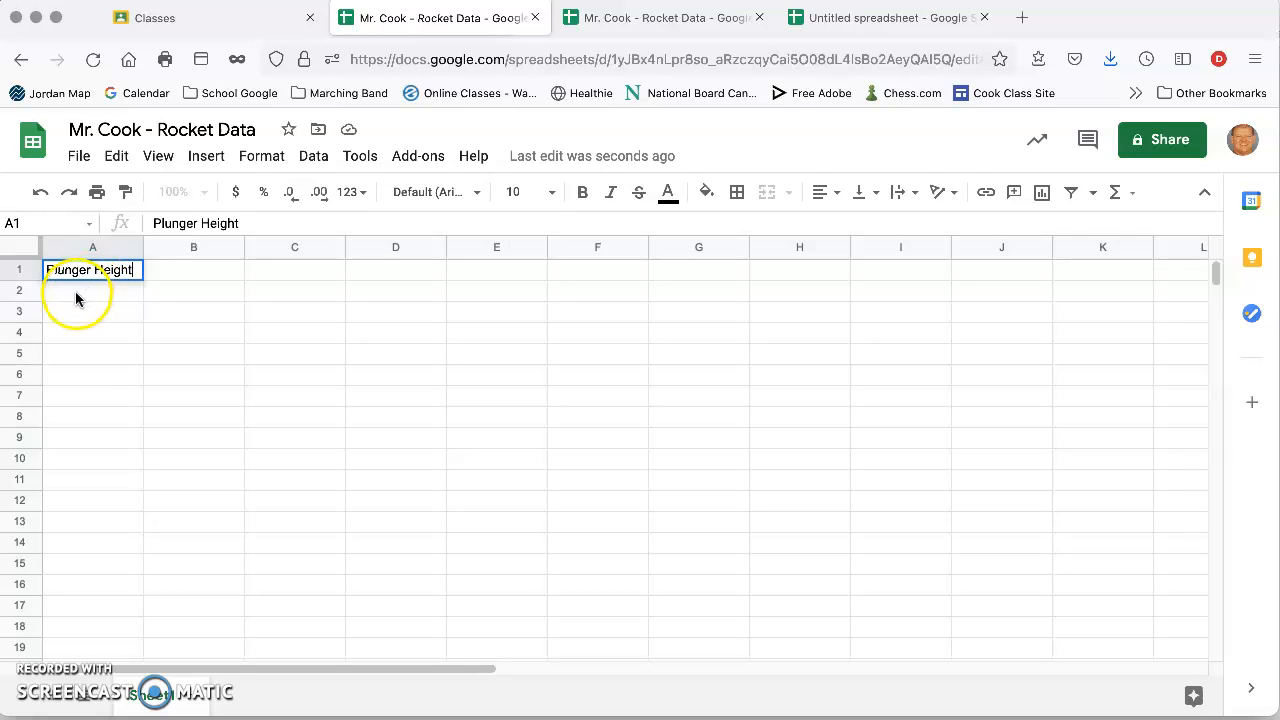
Step: Fill cells A2 to A6 with the plunger heights 2, 3, 4, 5 and 6
click(76, 294)
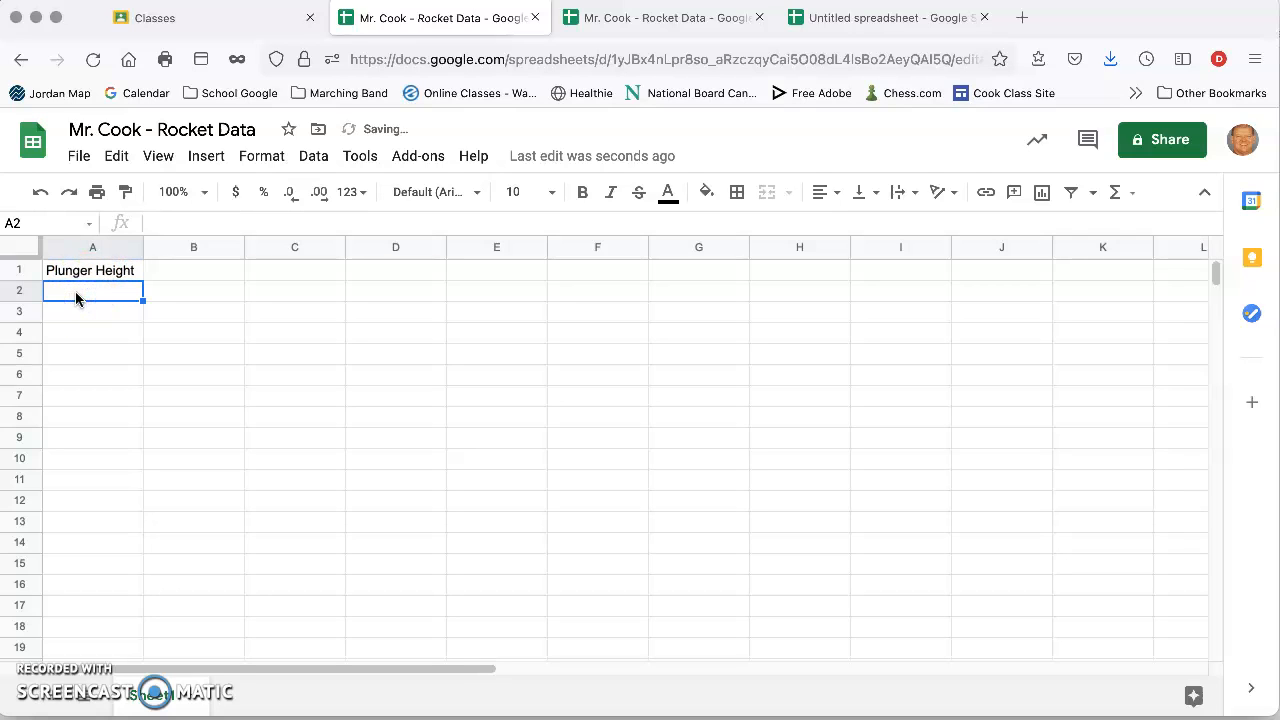
text(2)
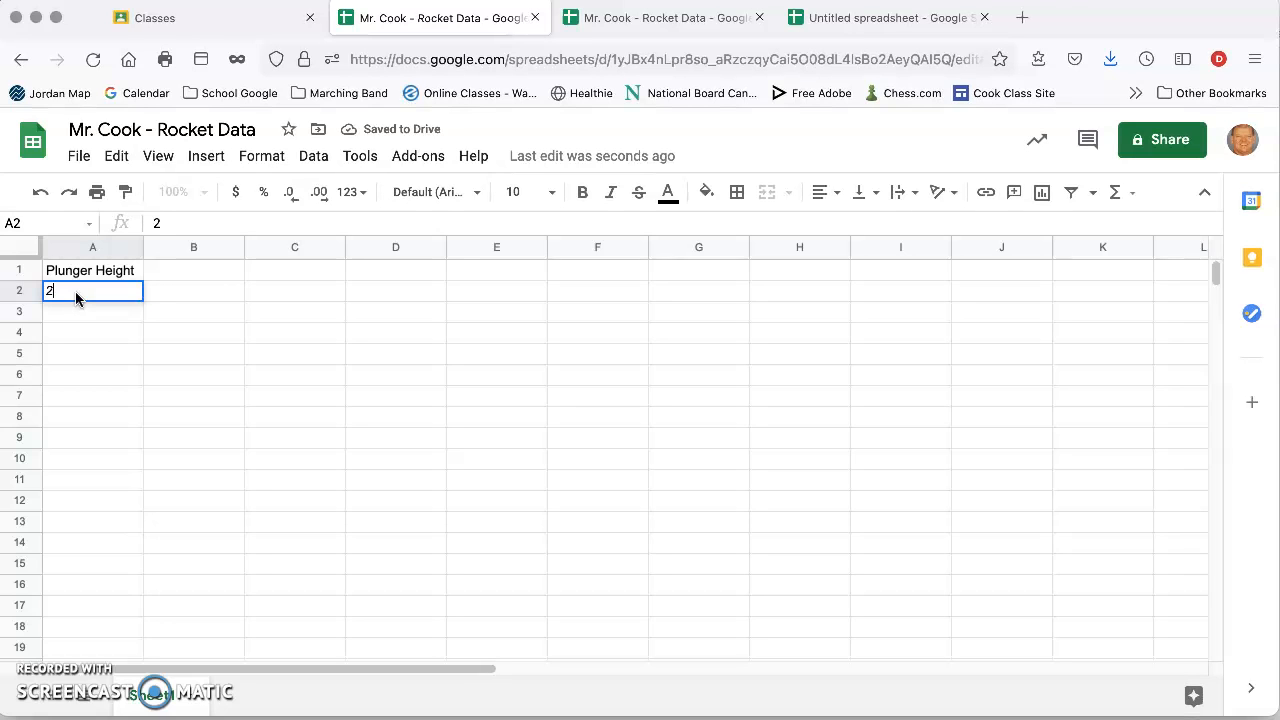
key(Return)
text(3)
key(Return)
text(4)
key(Return)
text(5)
key(Return)
text(6)
key(Return)
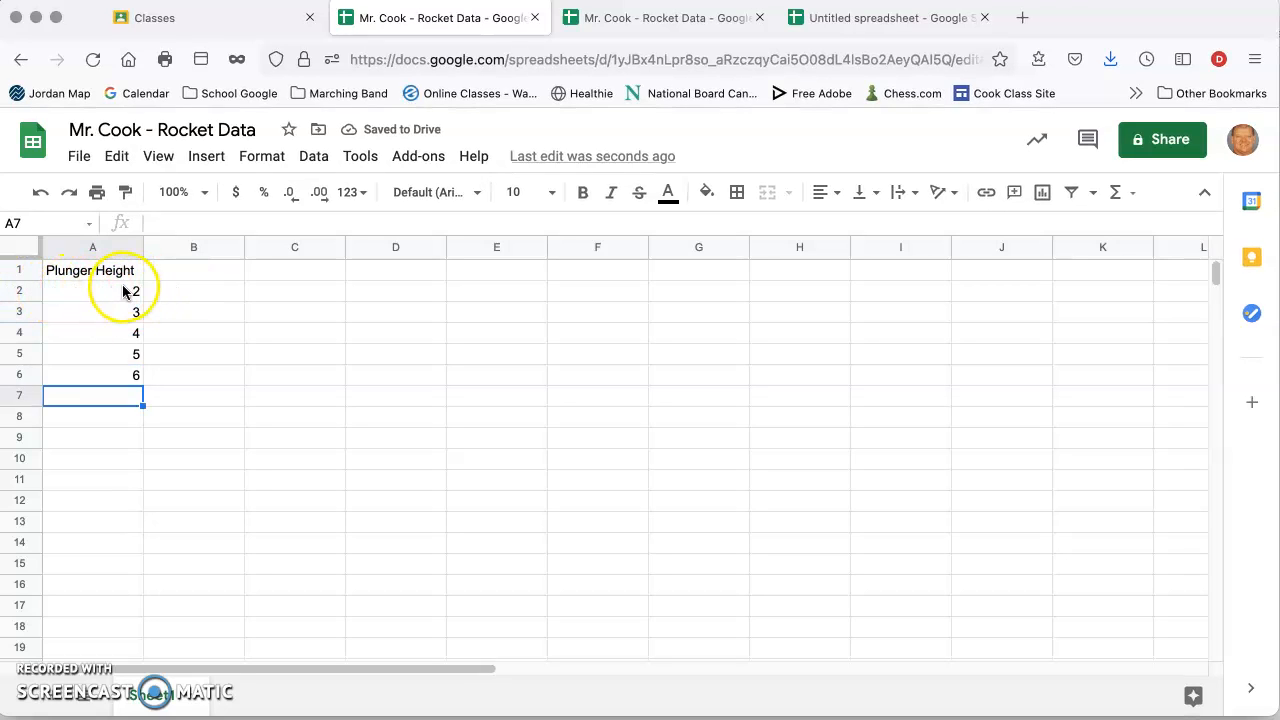
click(89, 290)
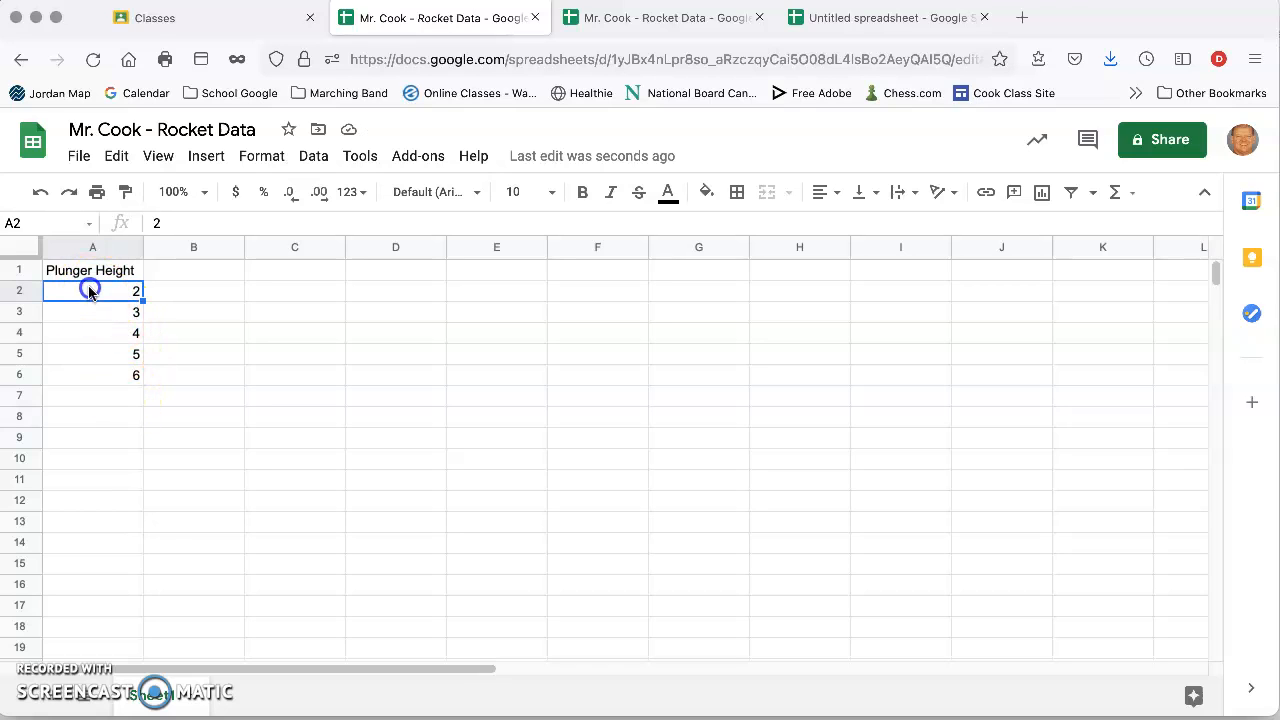
click(98, 313)
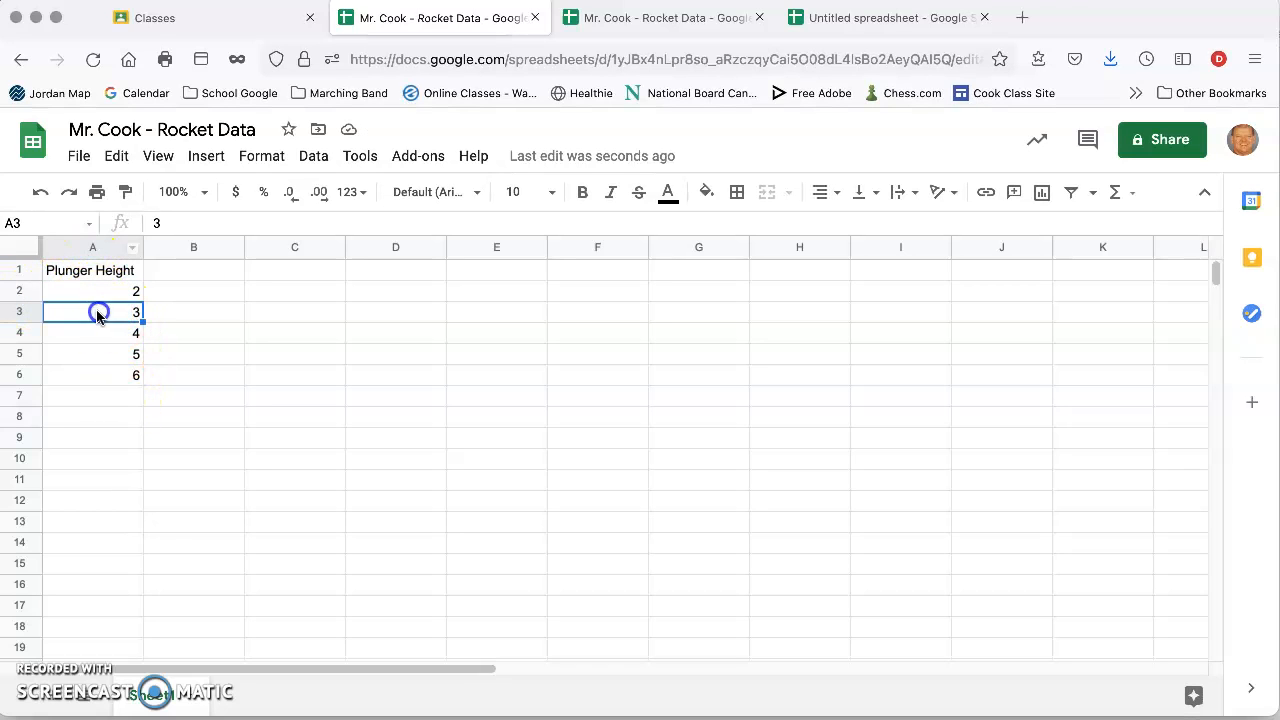
click(108, 332)
click(95, 355)
click(85, 375)
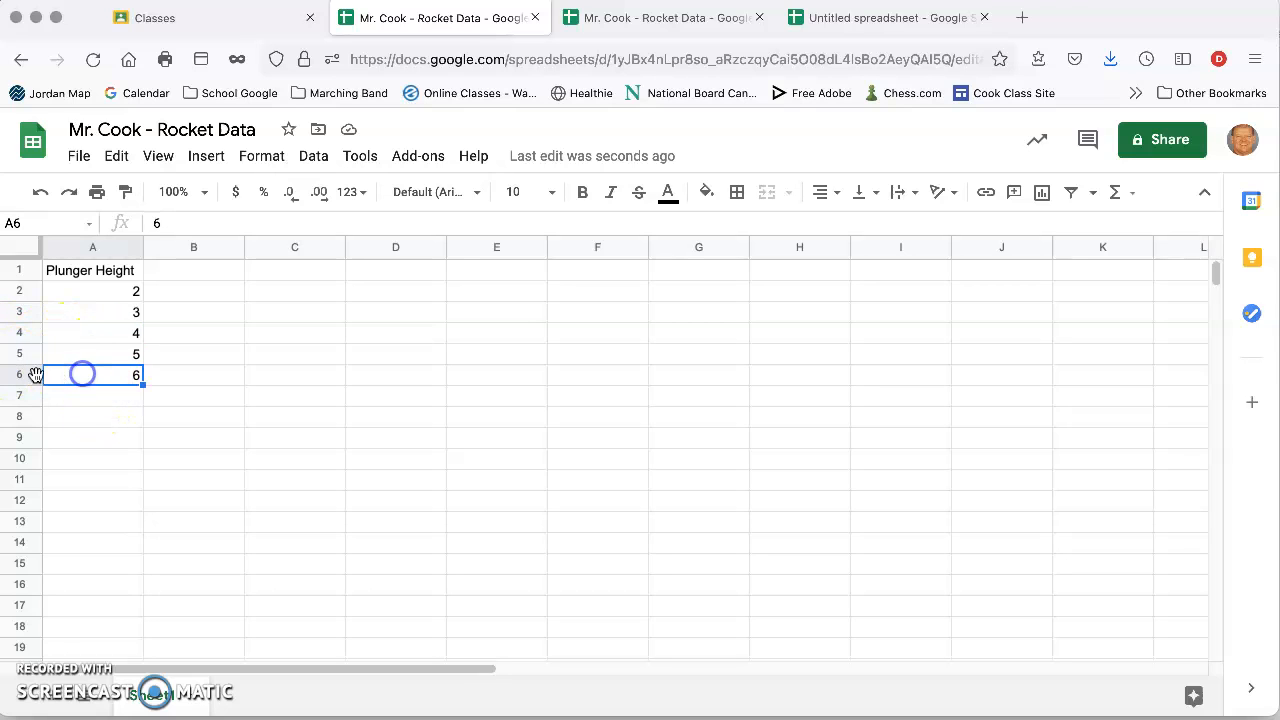
click(94, 374)
Step: Enter the column headings Trial 1, Trial 2, Trial 3 and Trial 4 in cells B1 to E1
click(184, 269)
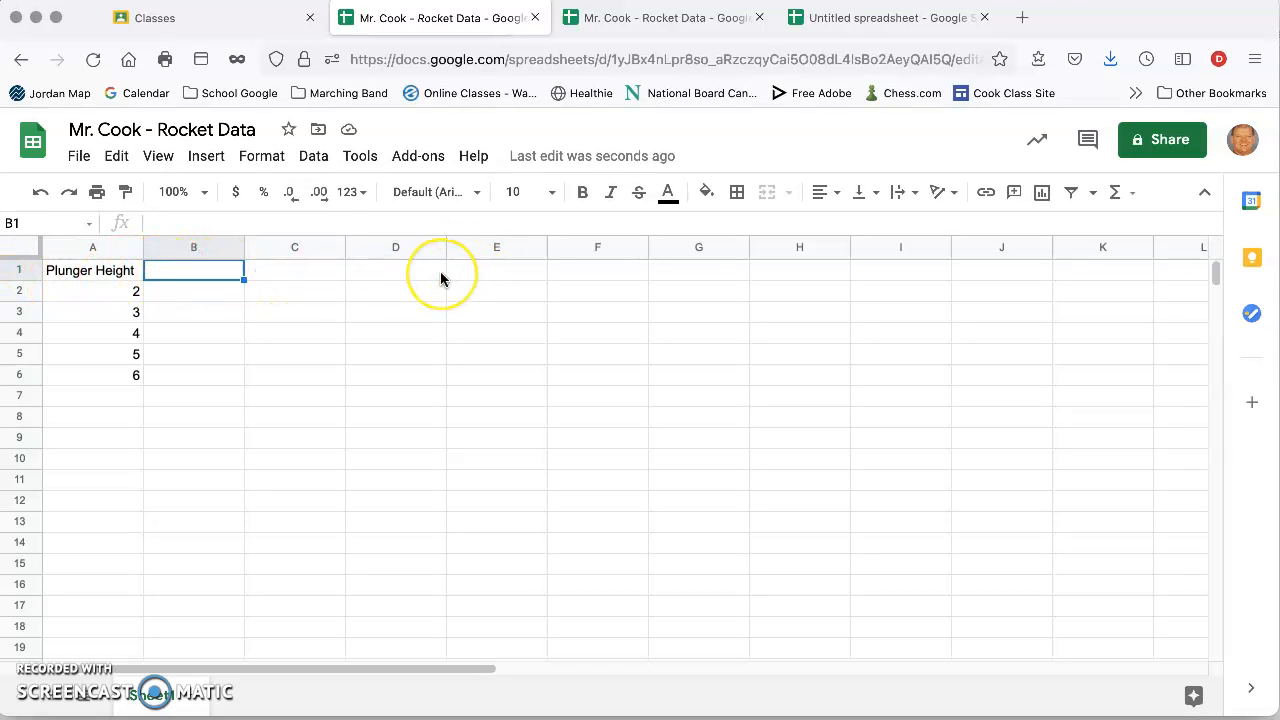
text(Trial 1)
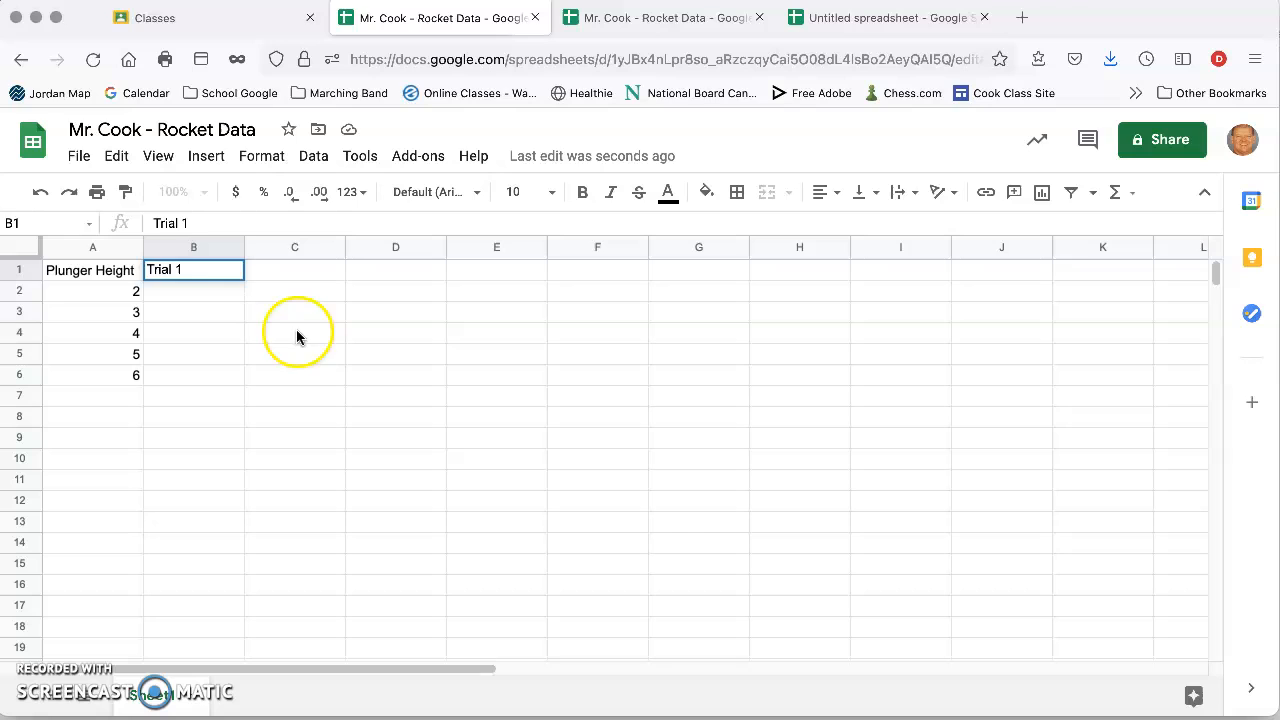
click(80, 271)
click(215, 272)
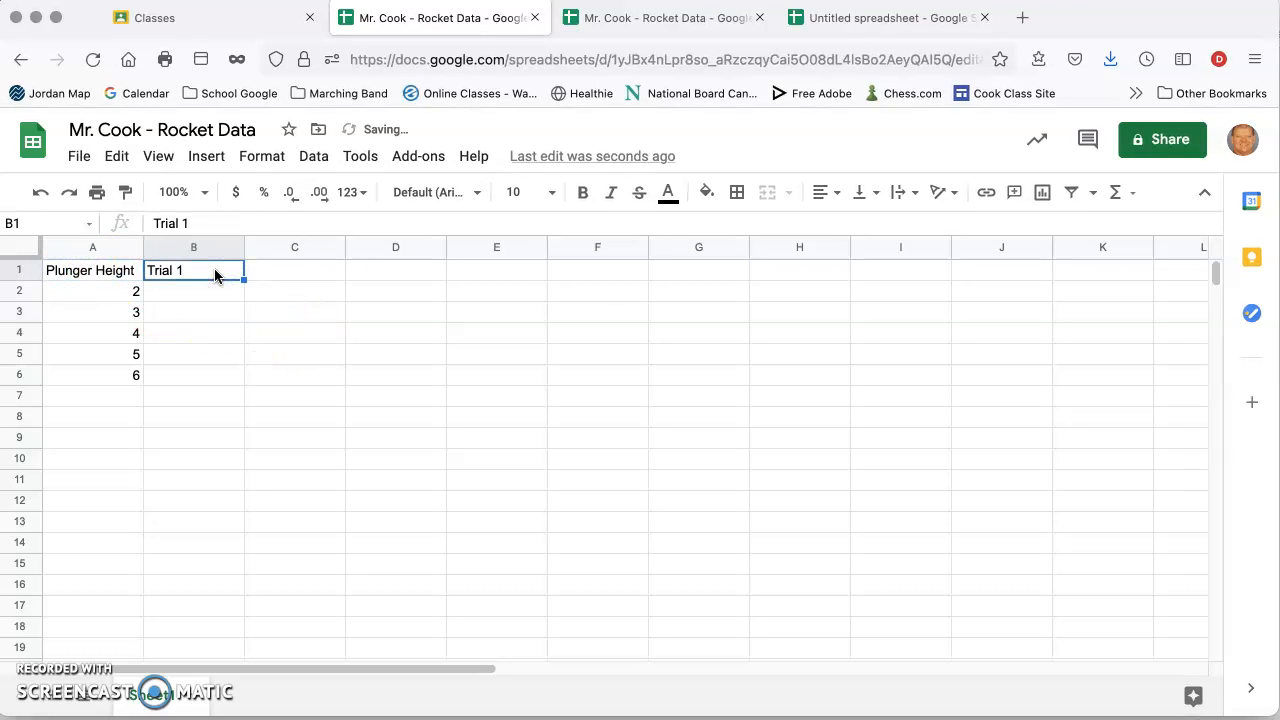
click(296, 270)
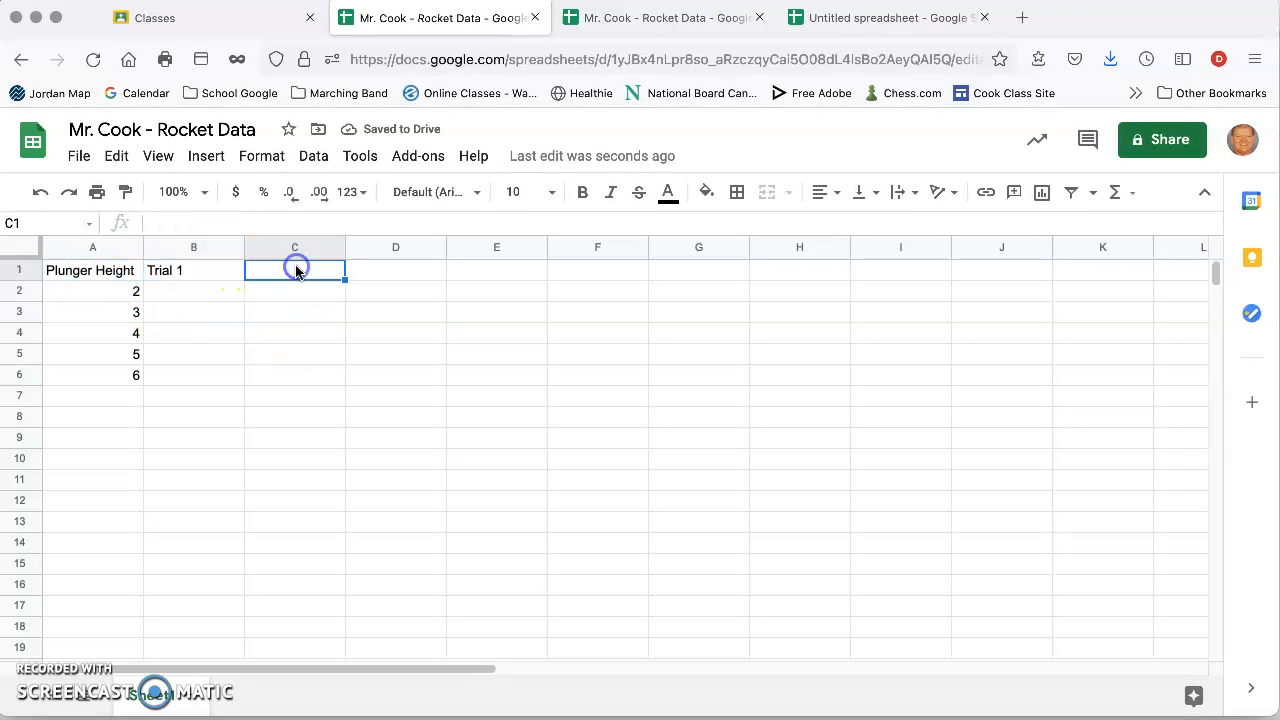
text(Trial 2)
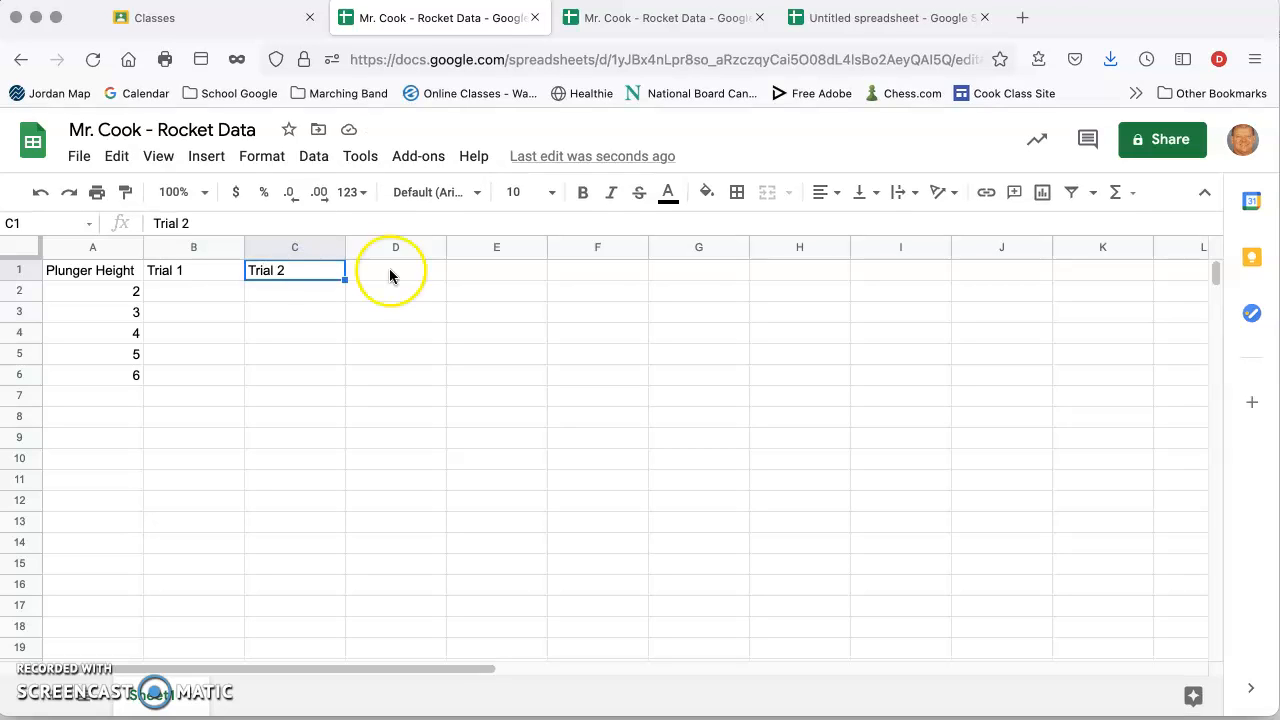
click(390, 272)
text(Trial 3)
click(520, 272)
text(Trial 4)
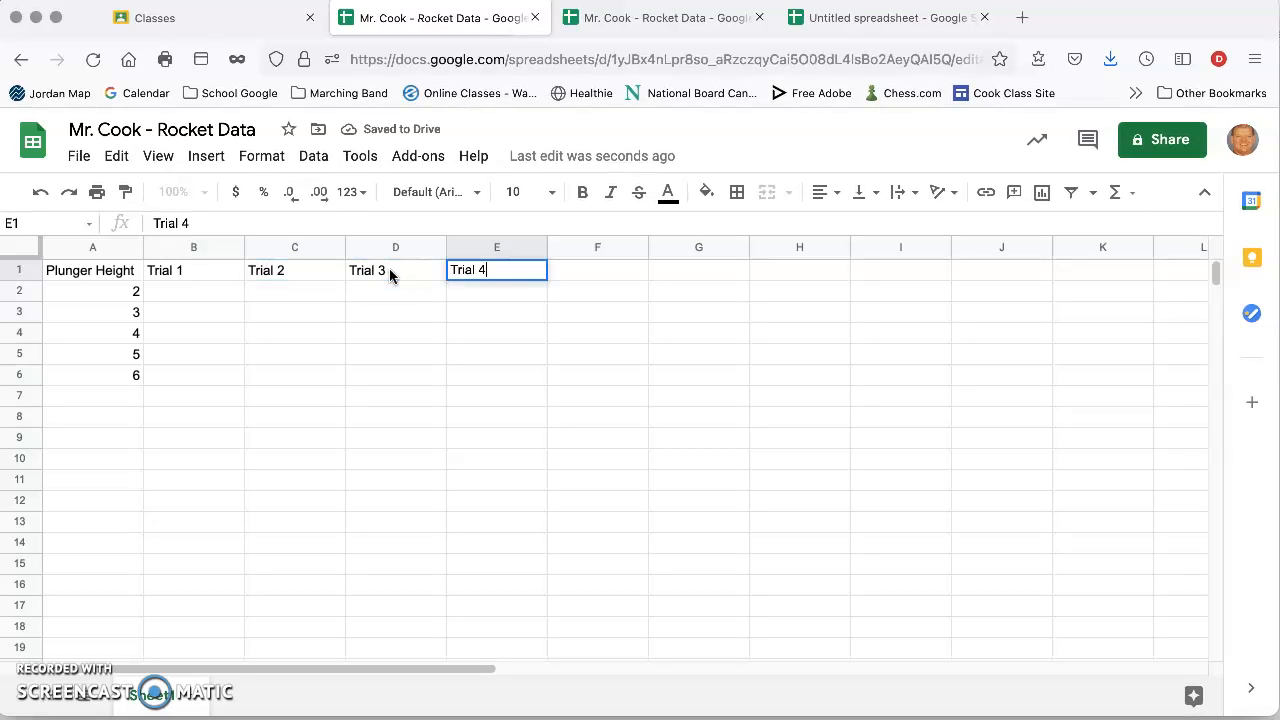
Step: Continue the headings in cells F1 to K1 with Trial 5, Trial 6, Trial 7, Trial 8, Trial 9 and Trial 10
click(577, 272)
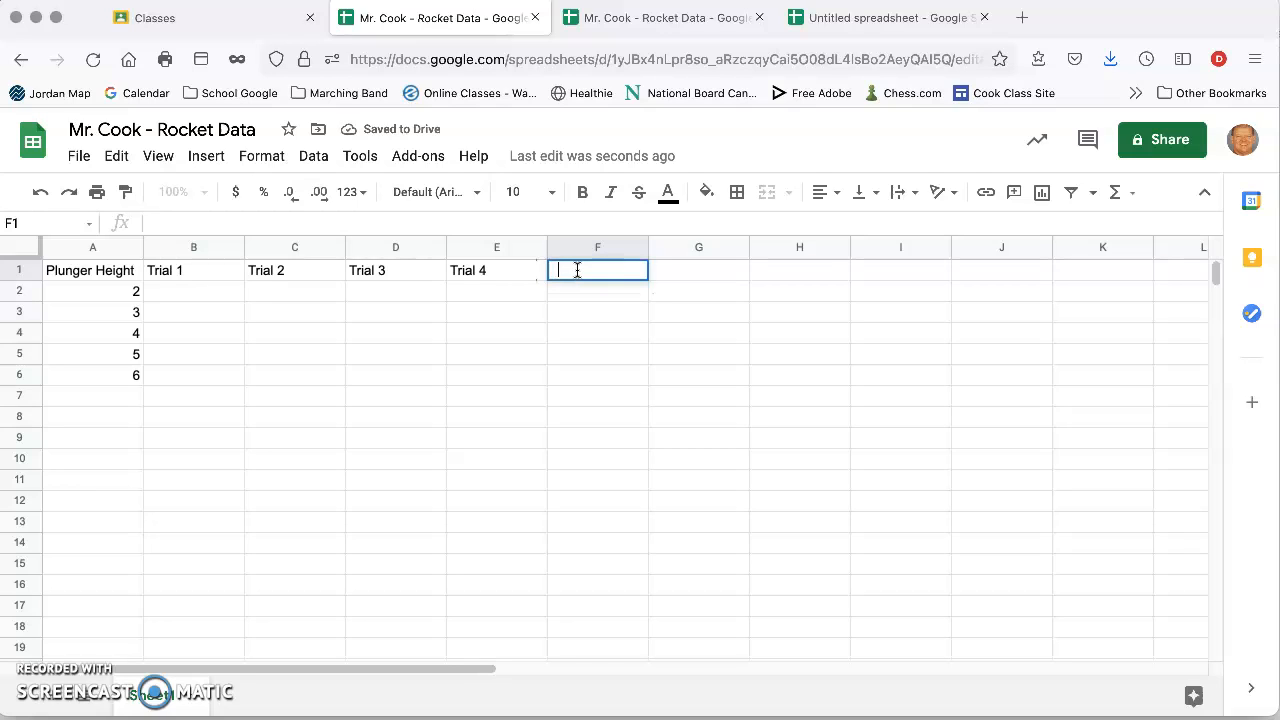
text(Tria)
text(l 5	Trial 6	Trial 7	Trial 8	Trial 9	Trial 10)
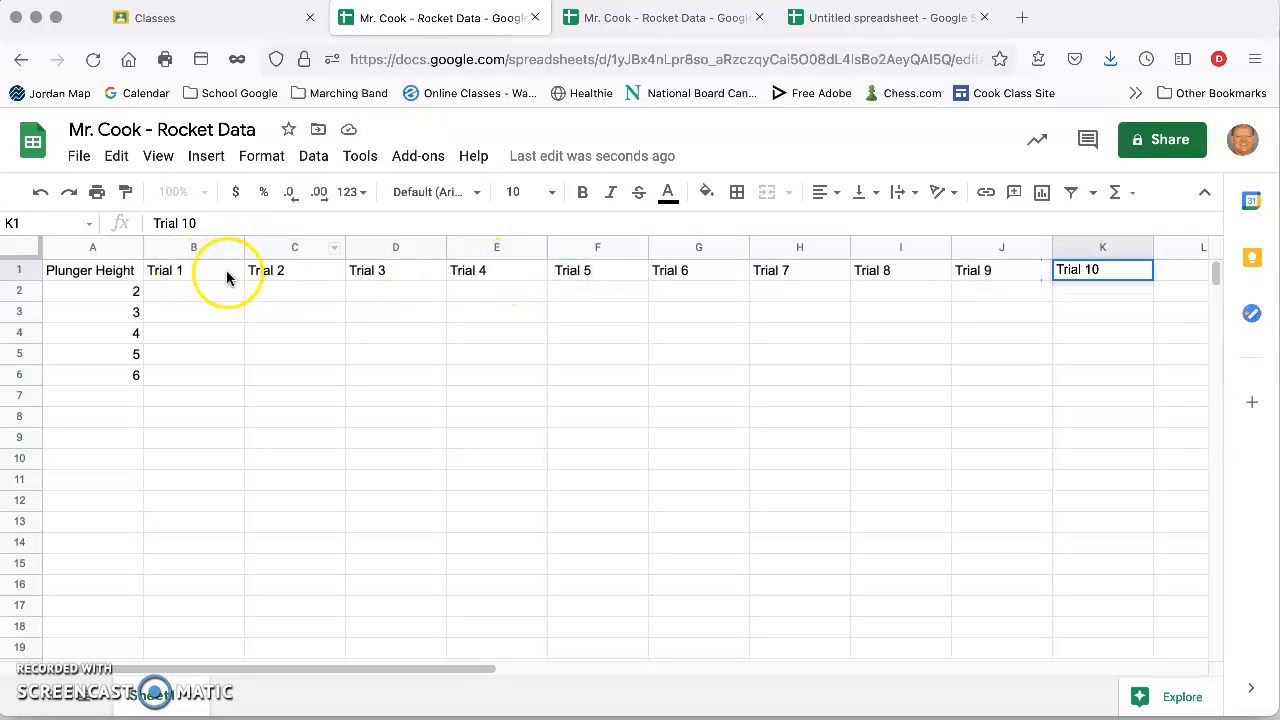
click(1119, 270)
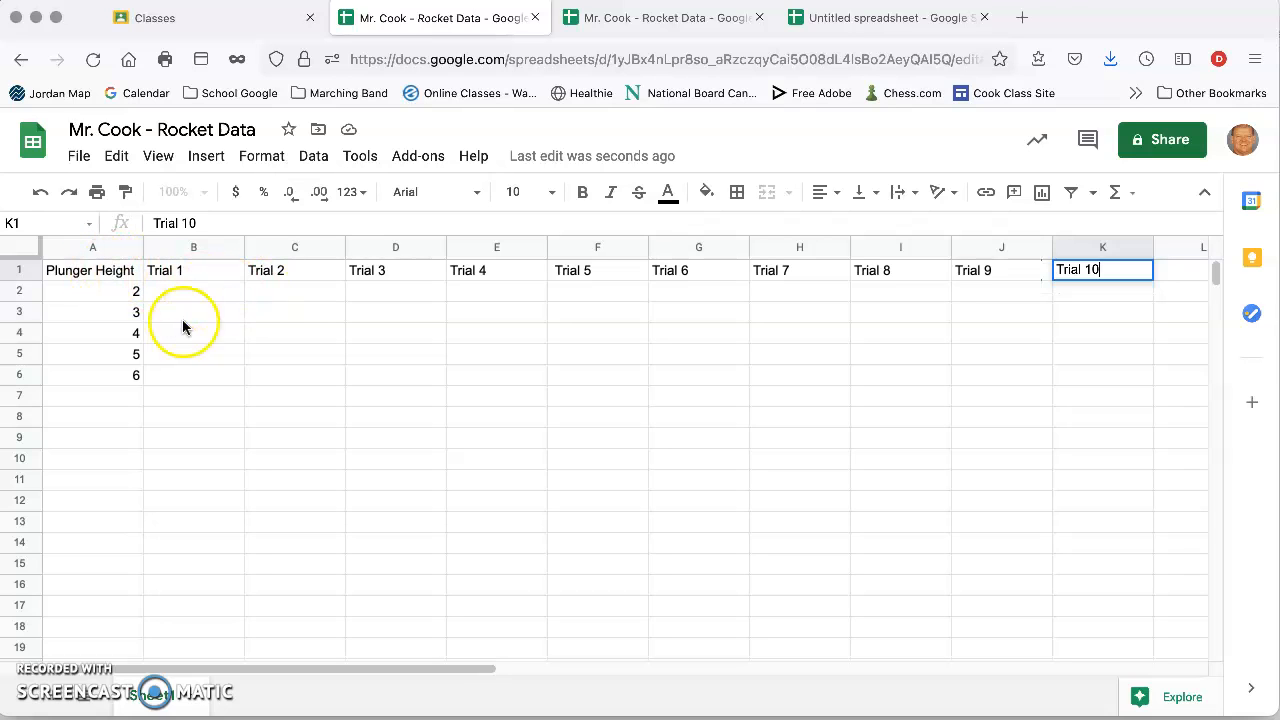
click(115, 291)
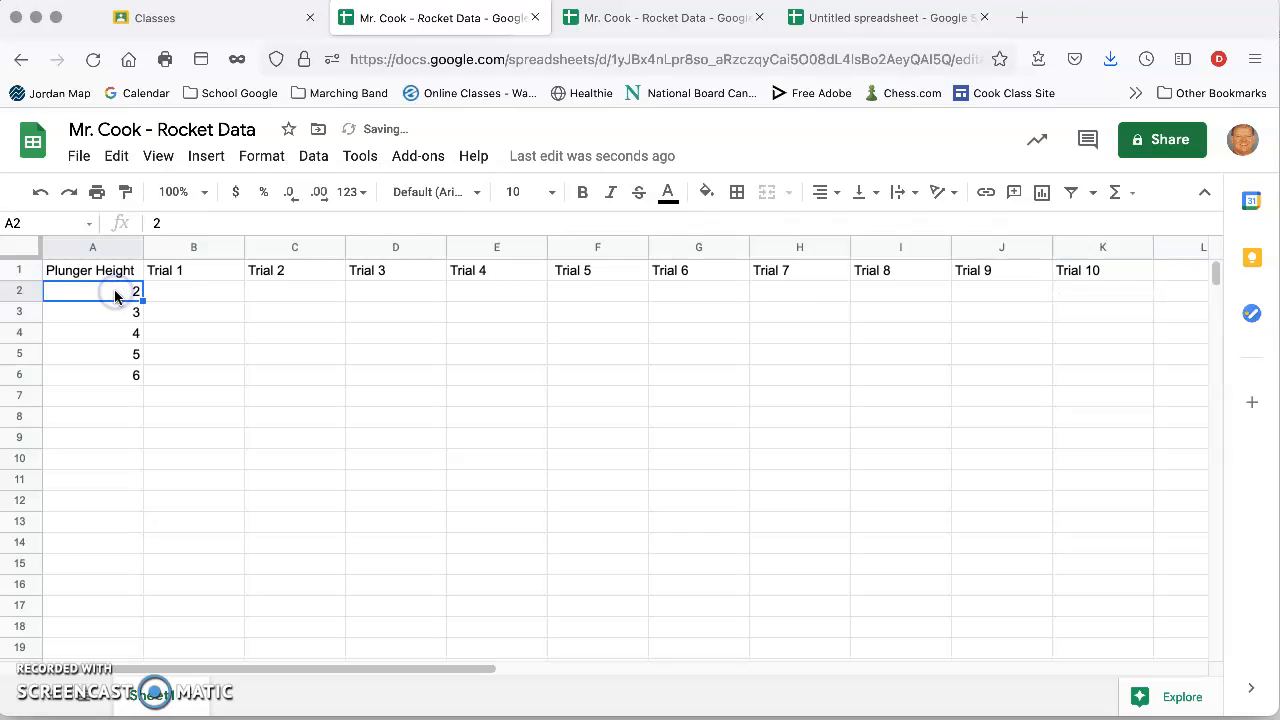
click(167, 292)
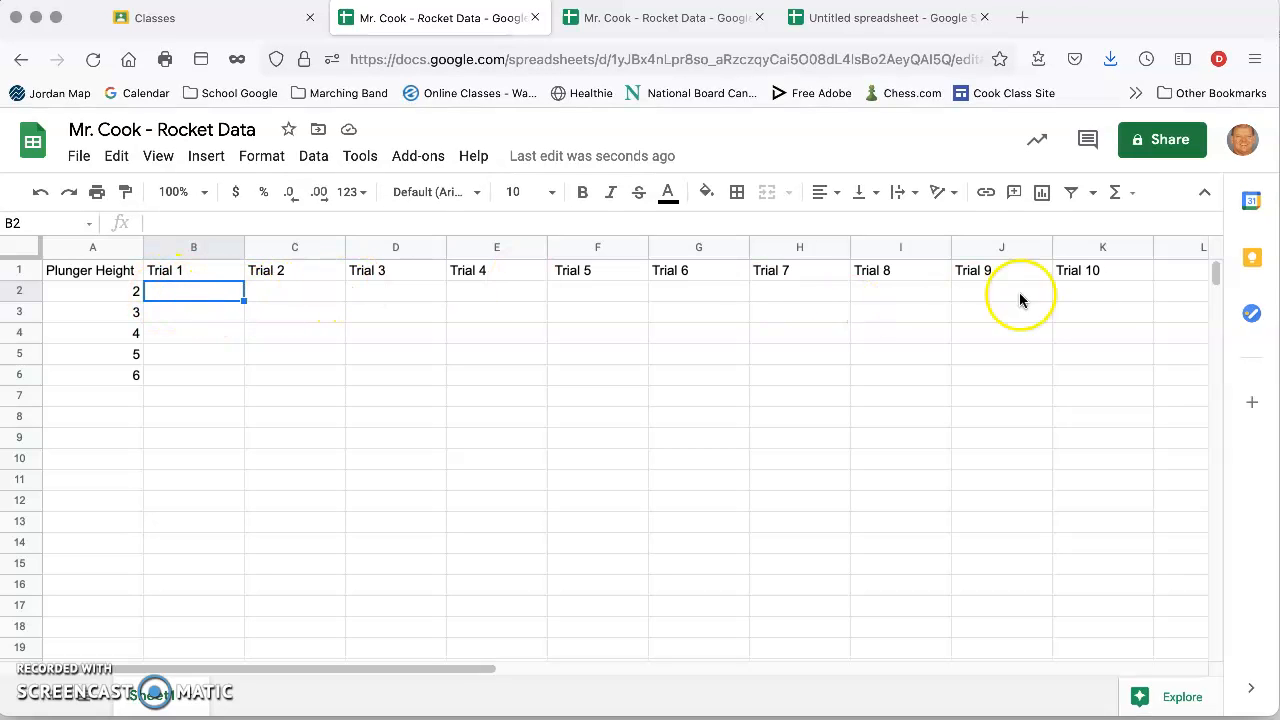
drag(409, 672, 469, 672)
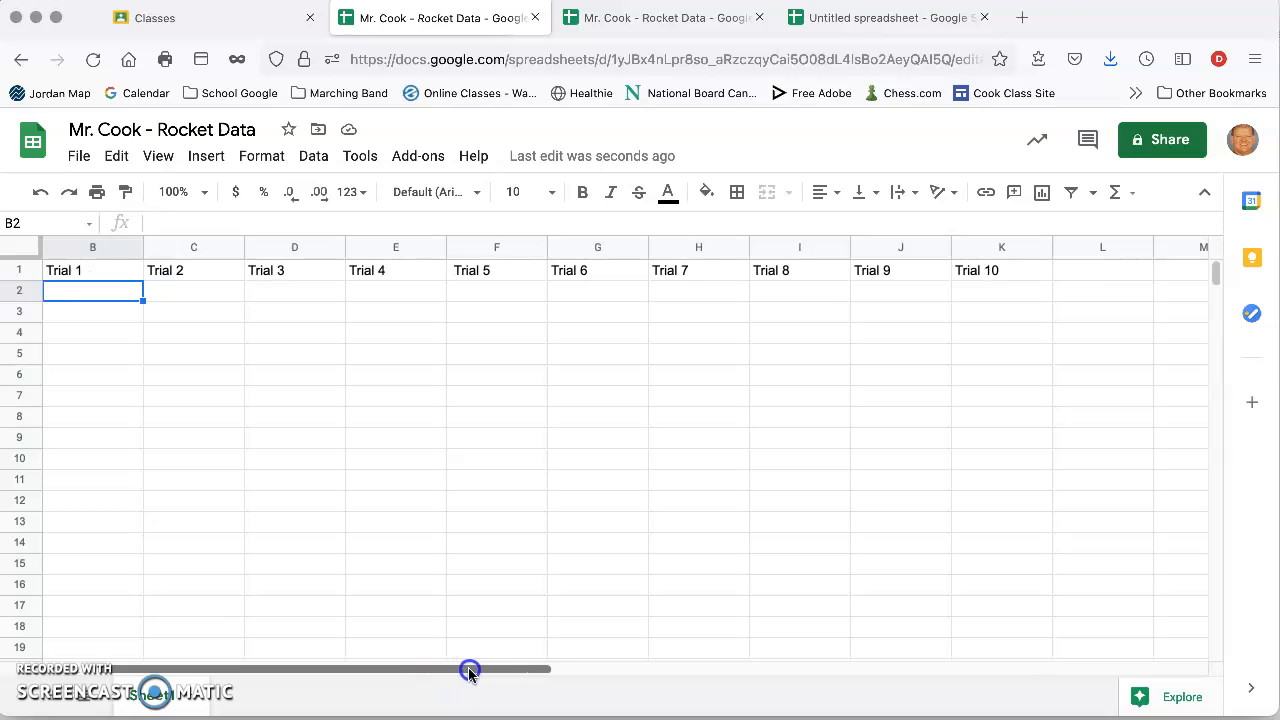
click(1090, 271)
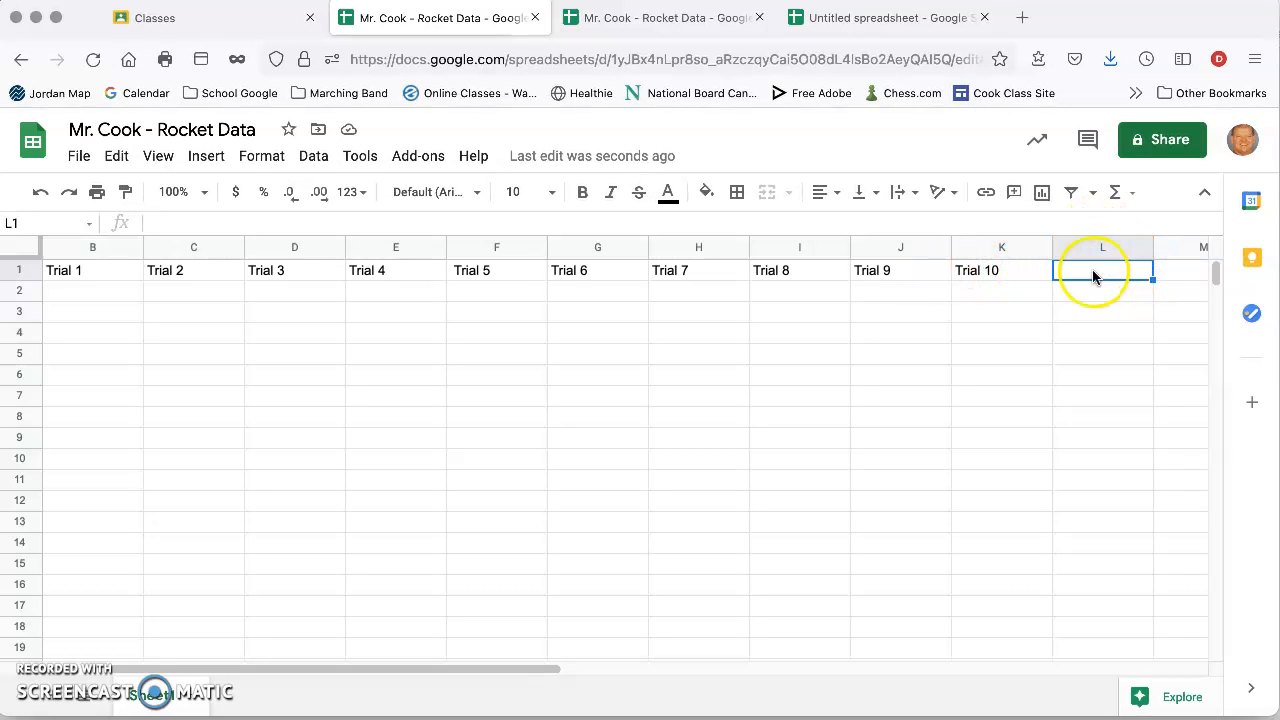
click(1135, 193)
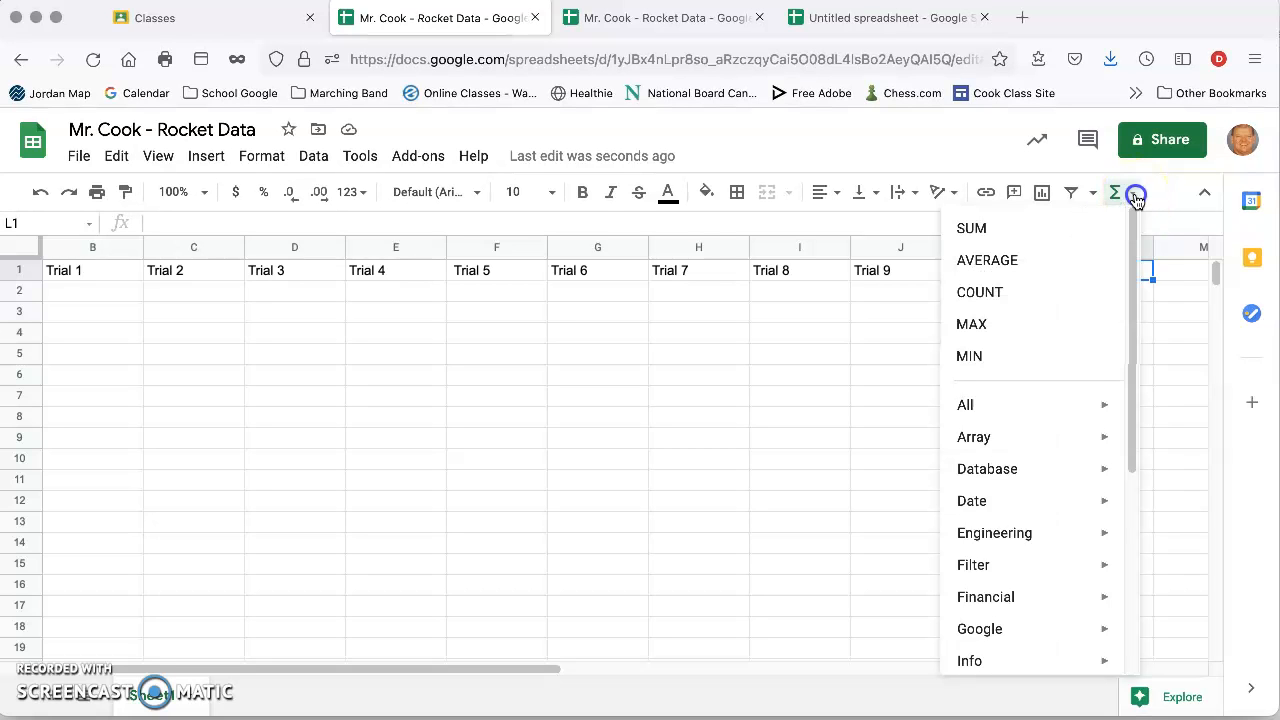
click(1000, 261)
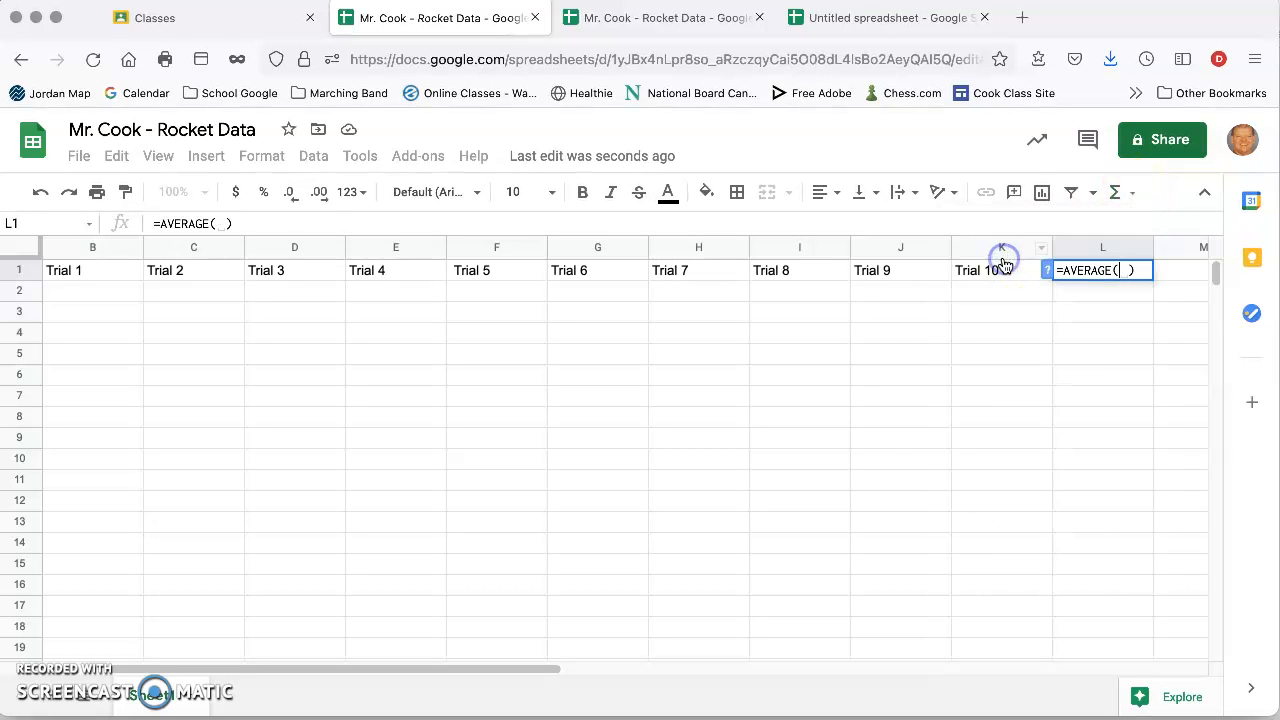
click(1124, 272)
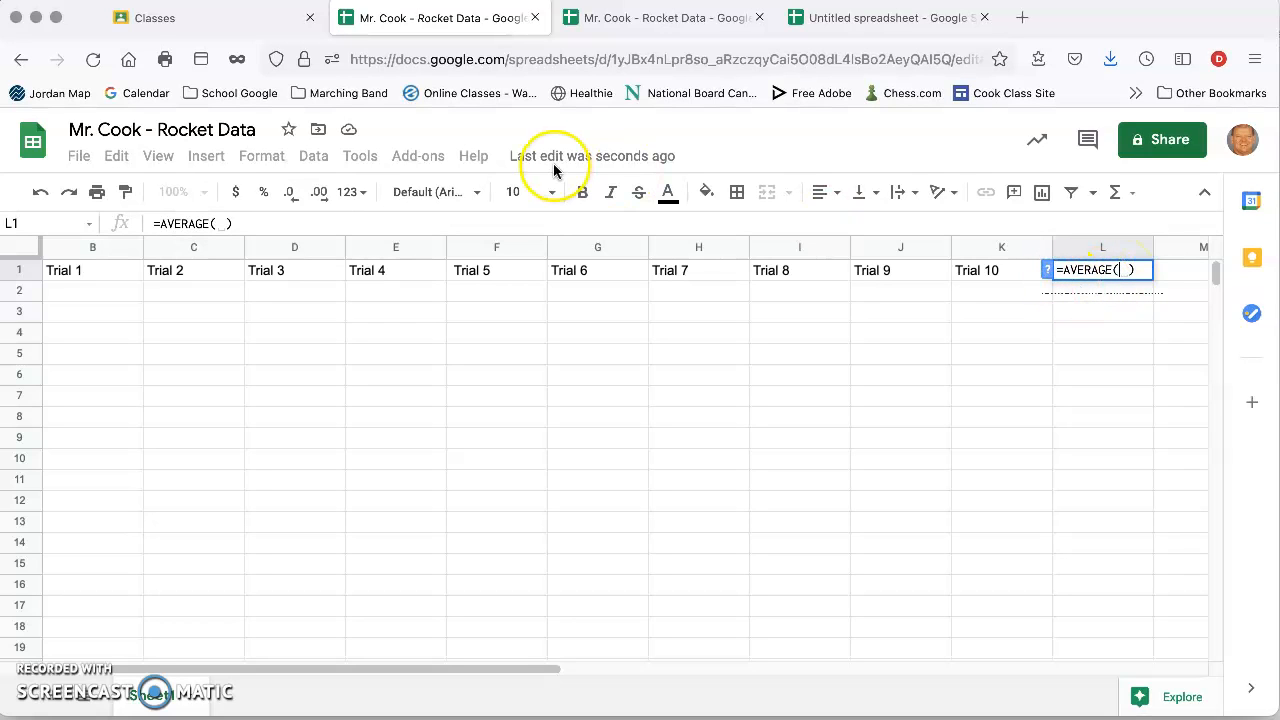
click(1138, 270)
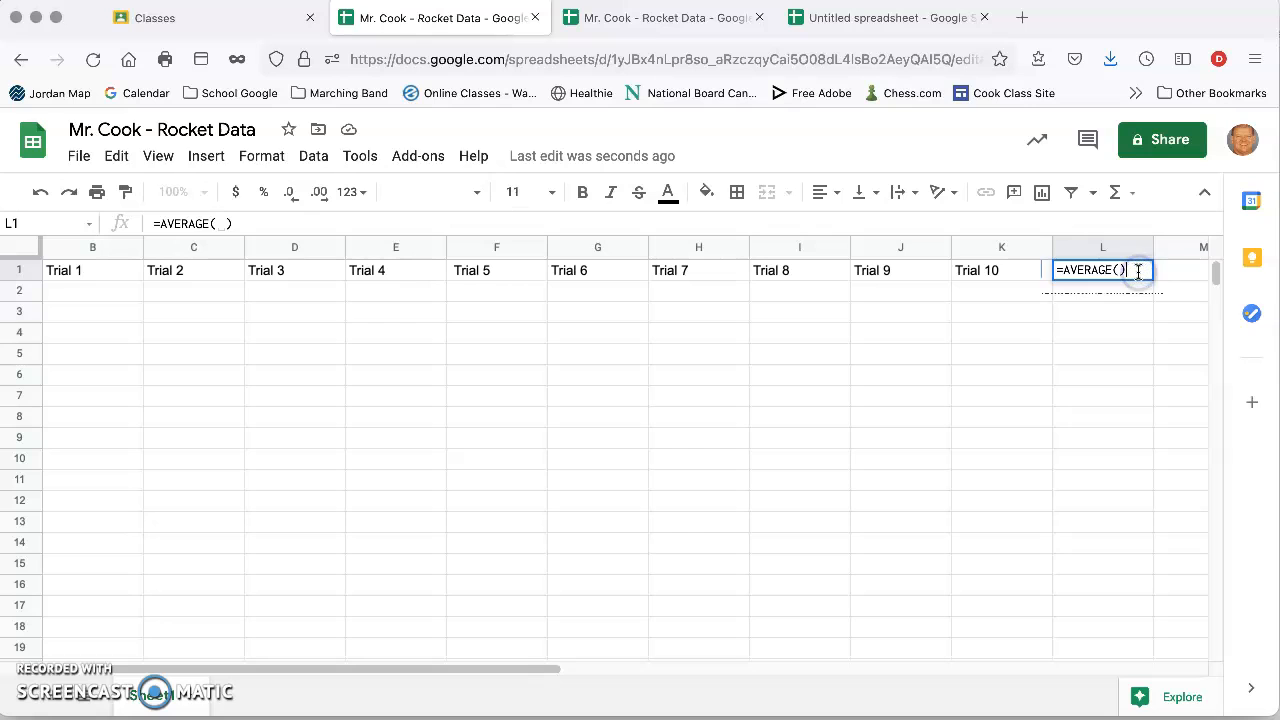
key(BackSpace)
key(BackSpace)
key(BackSpace)
key(BackSpace)
key(BackSpace)
key(BackSpace)
key(BackSpace)
key(BackSpace)
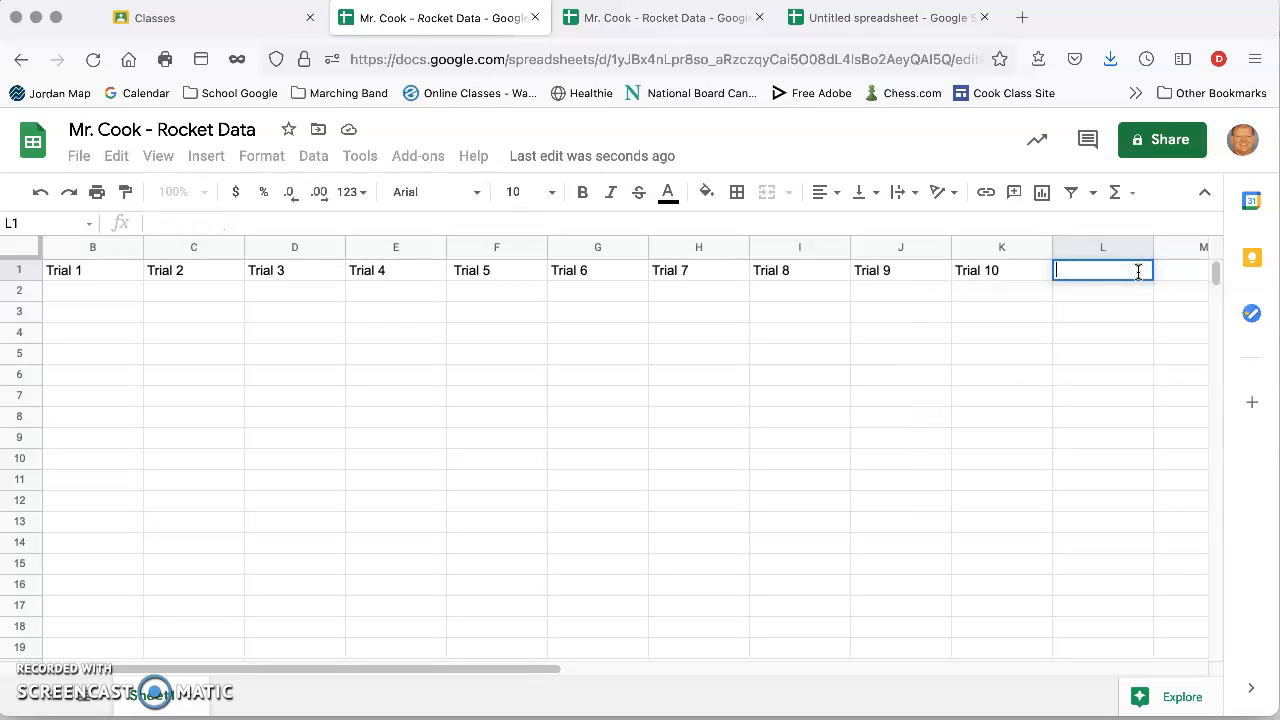
Step: Insert an AVERAGE function in cell L2 covering the ten trial cells B2 to K2
click(1121, 291)
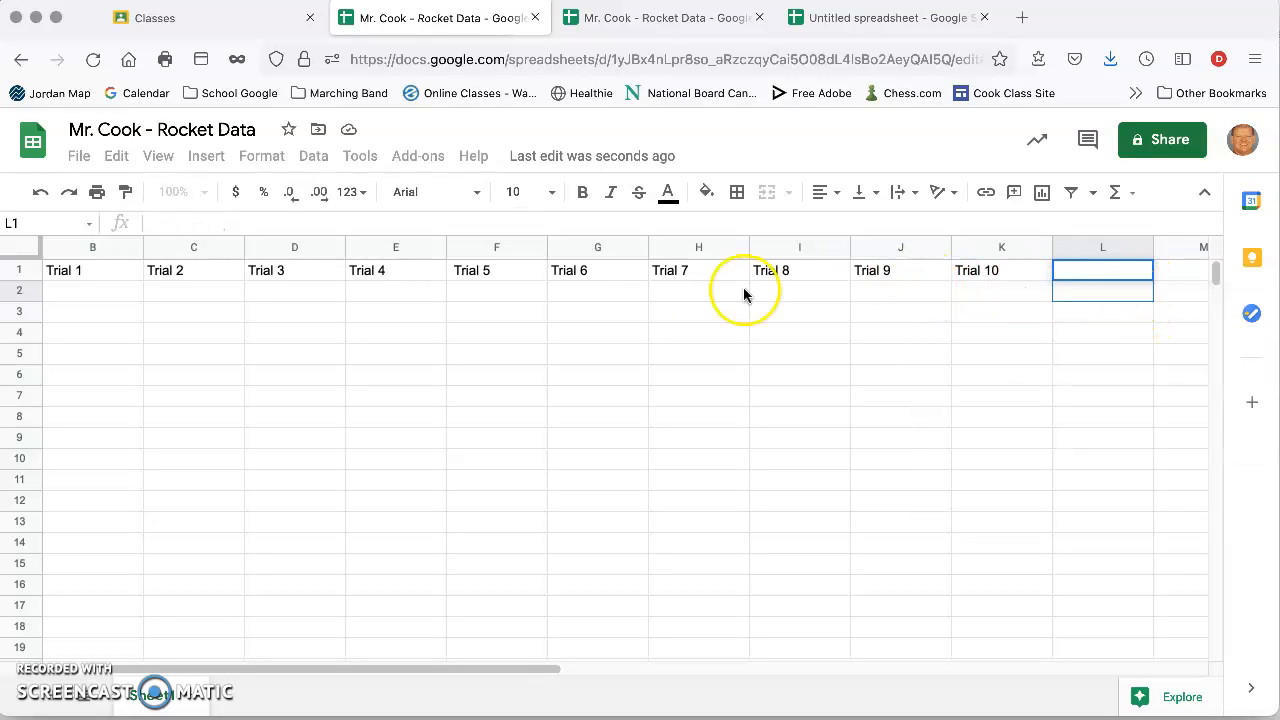
mouse_move(563, 668)
mouse_down()
mouse_move(411, 663)
mouse_move(564, 672)
mouse_up()
click(910, 290)
click(910, 290)
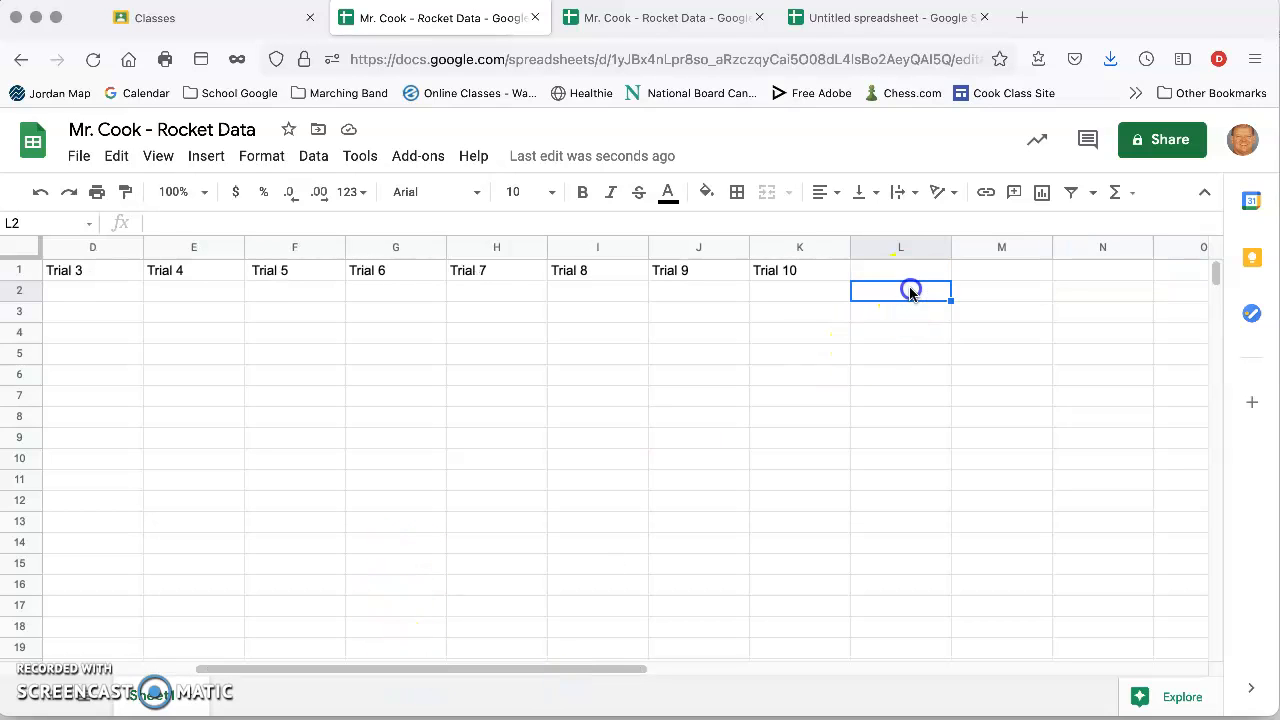
click(1120, 192)
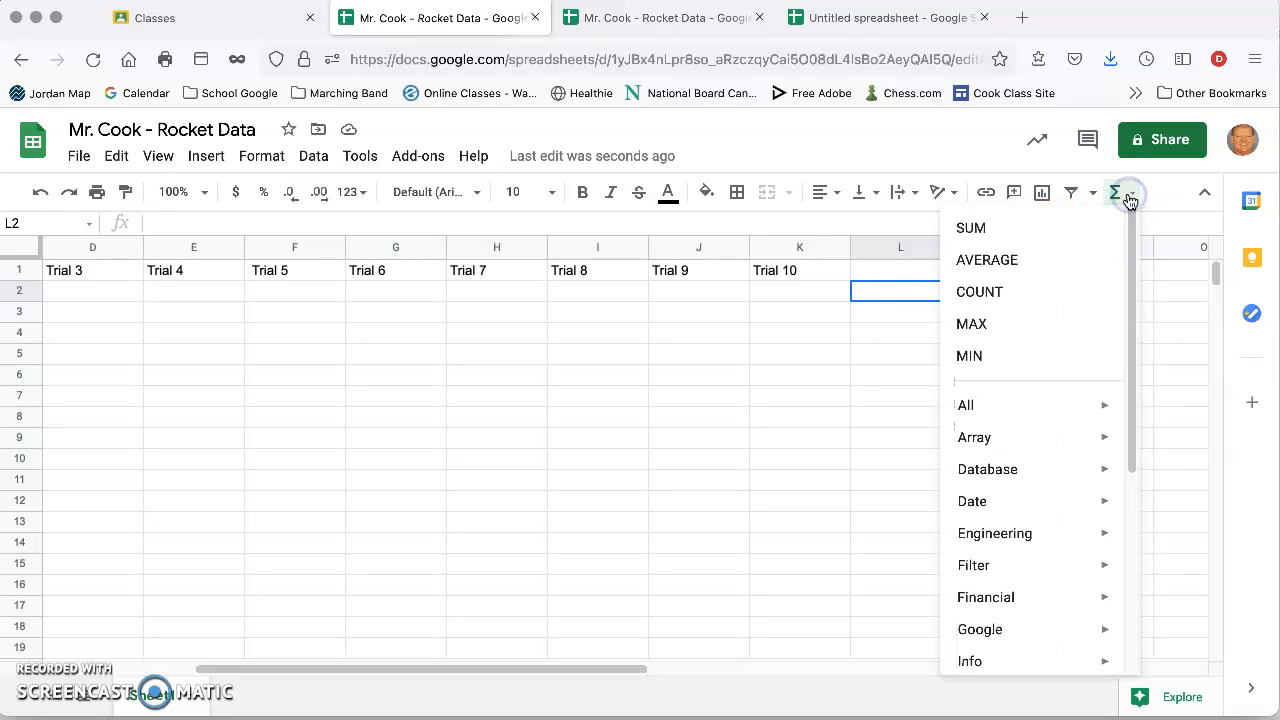
click(1022, 262)
drag(808, 289, 207, 290)
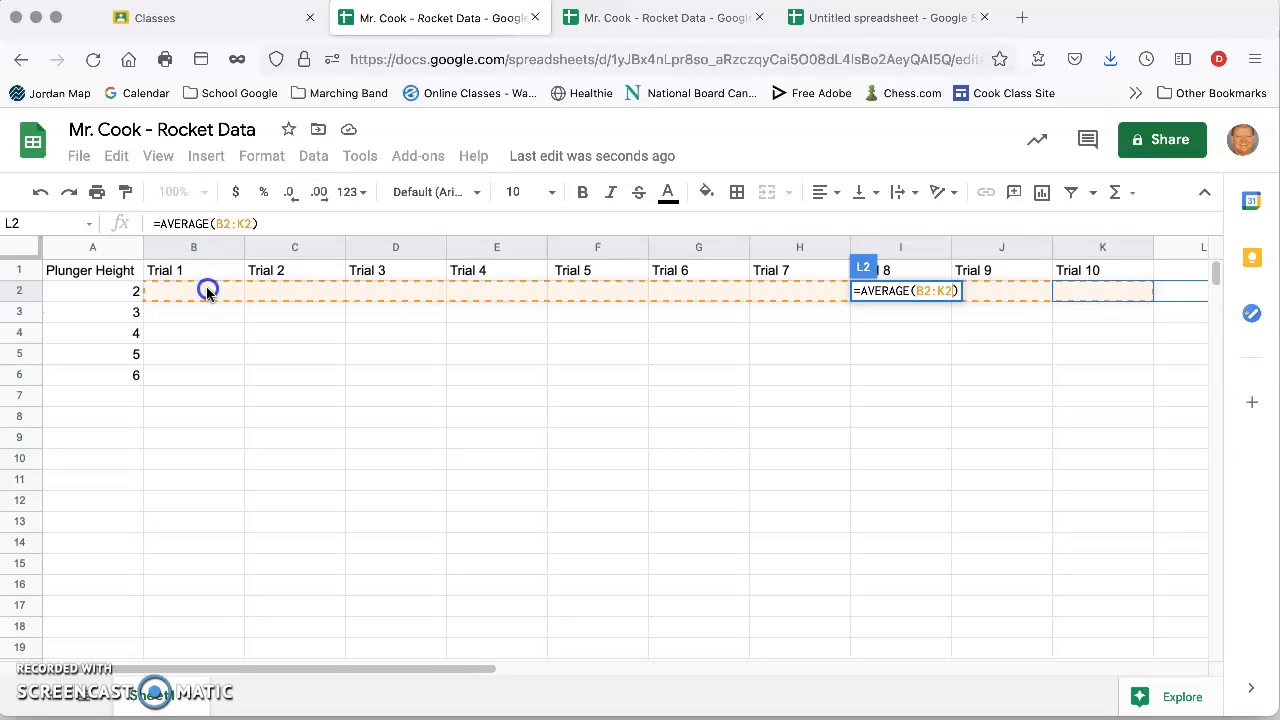
drag(207, 290, 207, 290)
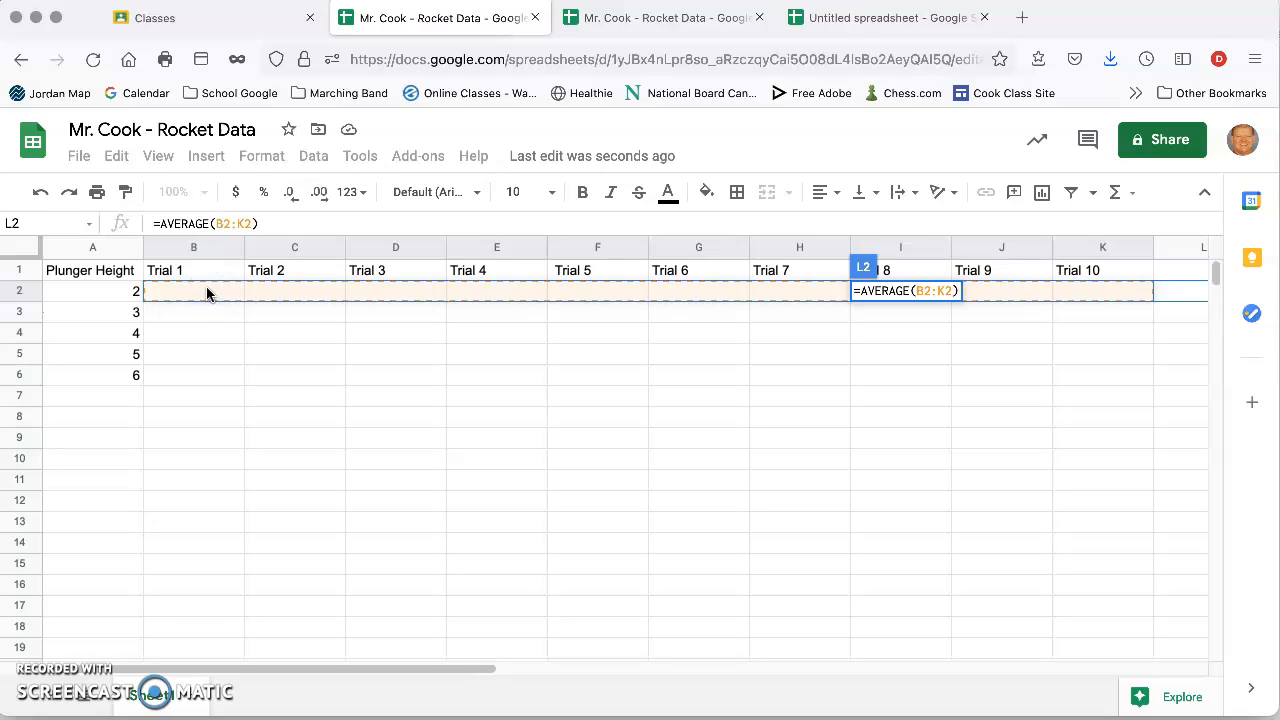
key(Return)
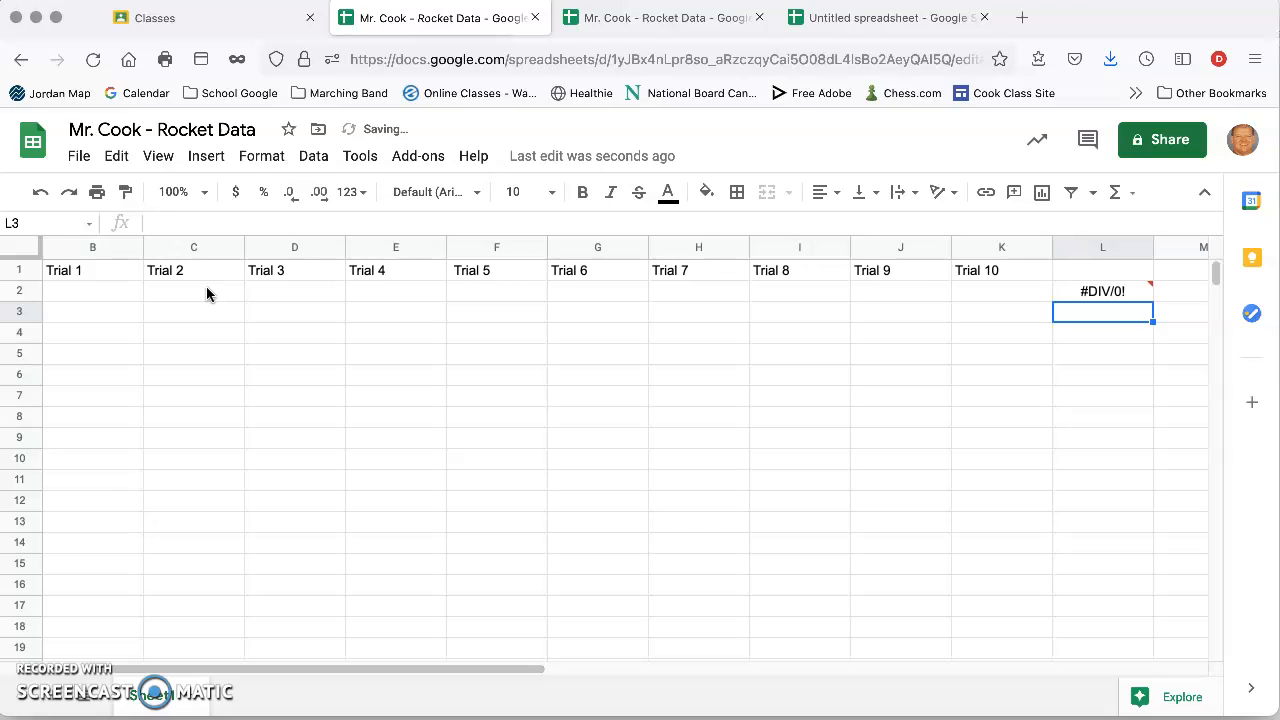
Step: Examine the average formula in cell L2, the range it covers and the note attached to its result
click(1117, 293)
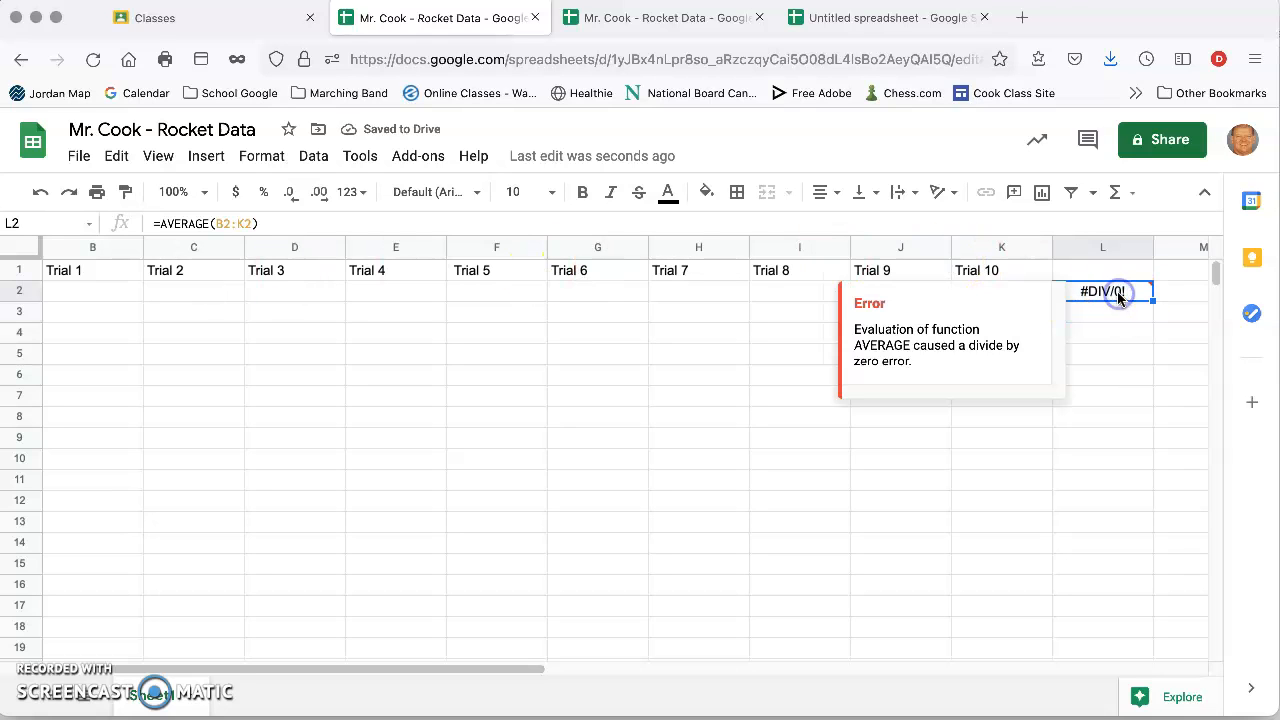
drag(269, 221, 153, 226)
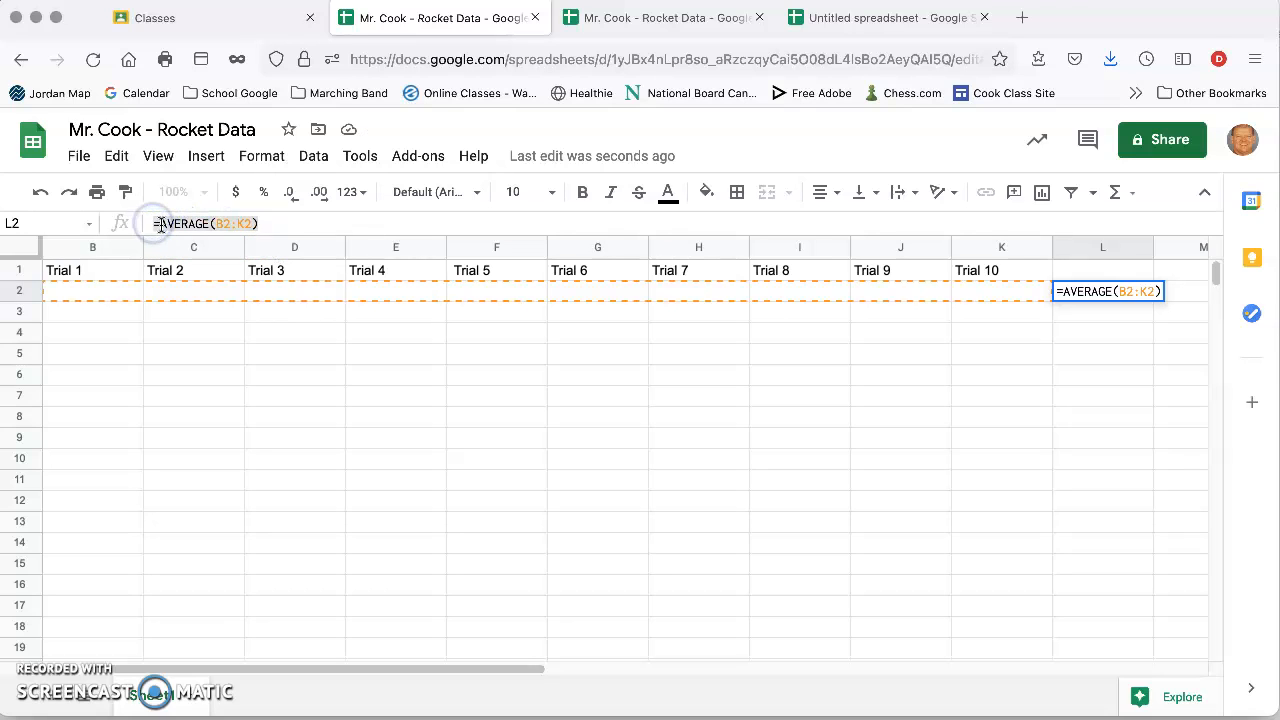
click(193, 223)
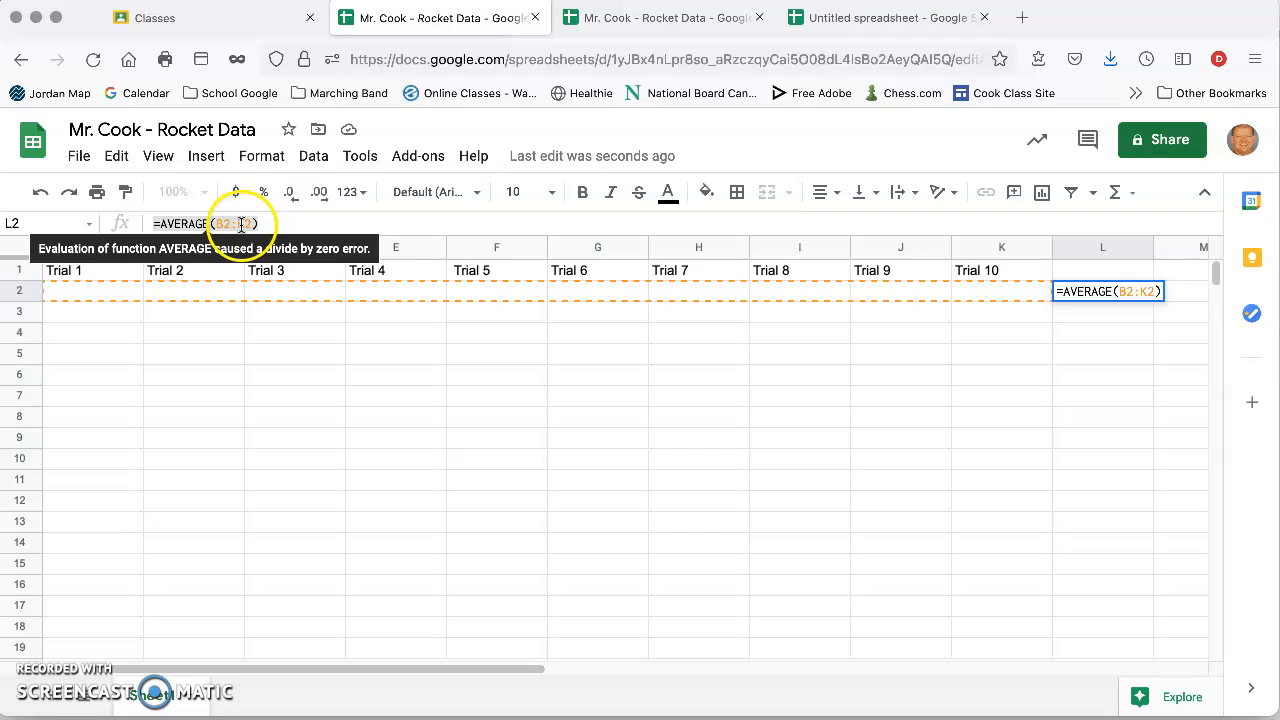
drag(314, 669, 306, 671)
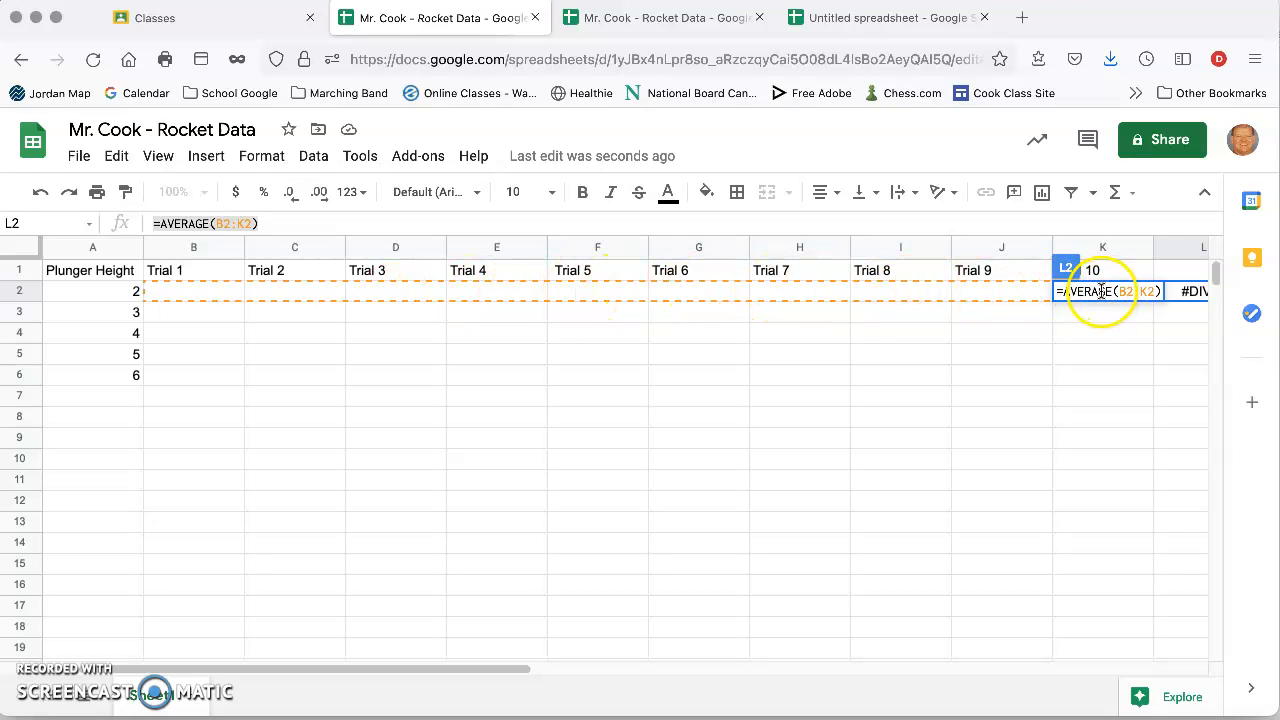
click(1185, 291)
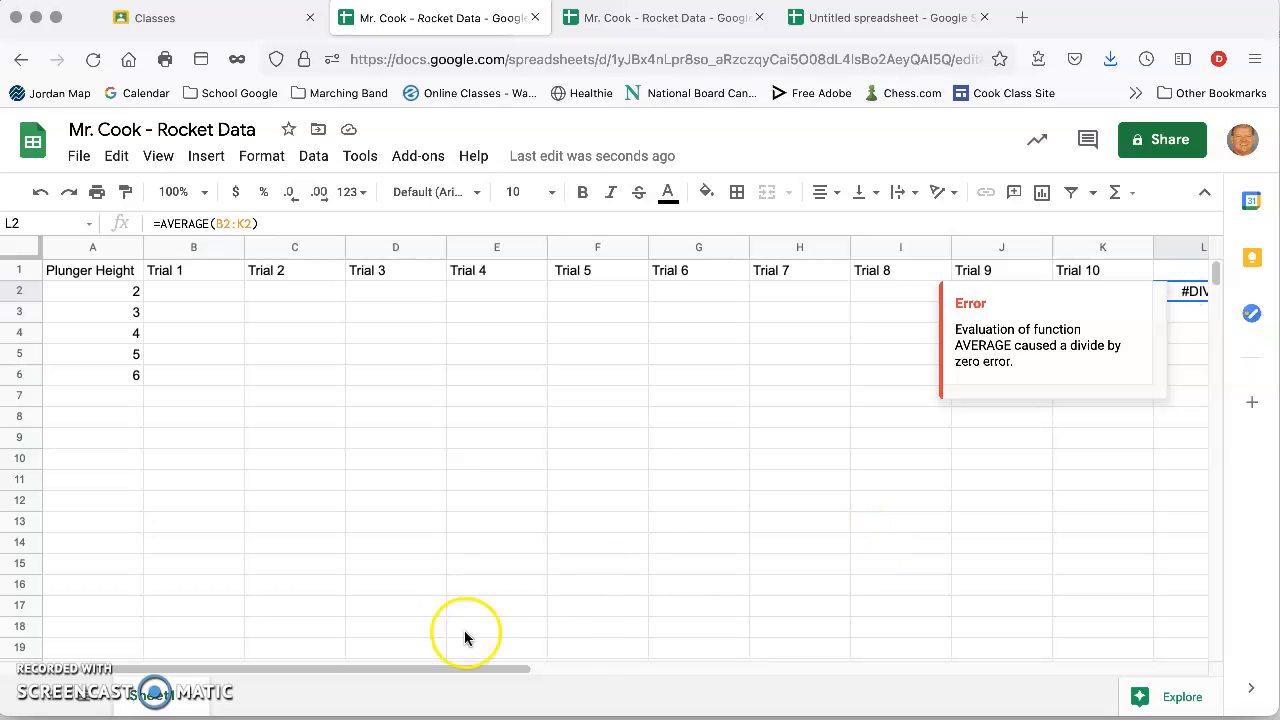
drag(471, 671, 517, 670)
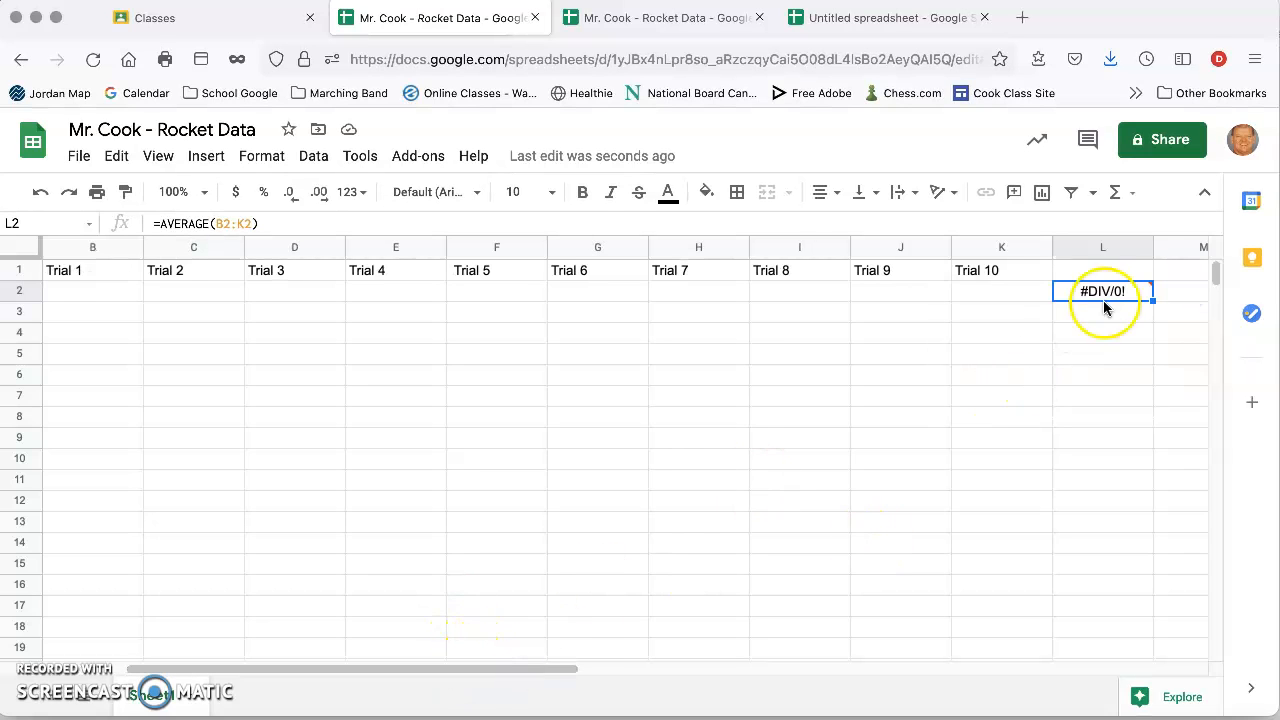
mouse_move(1081, 292)
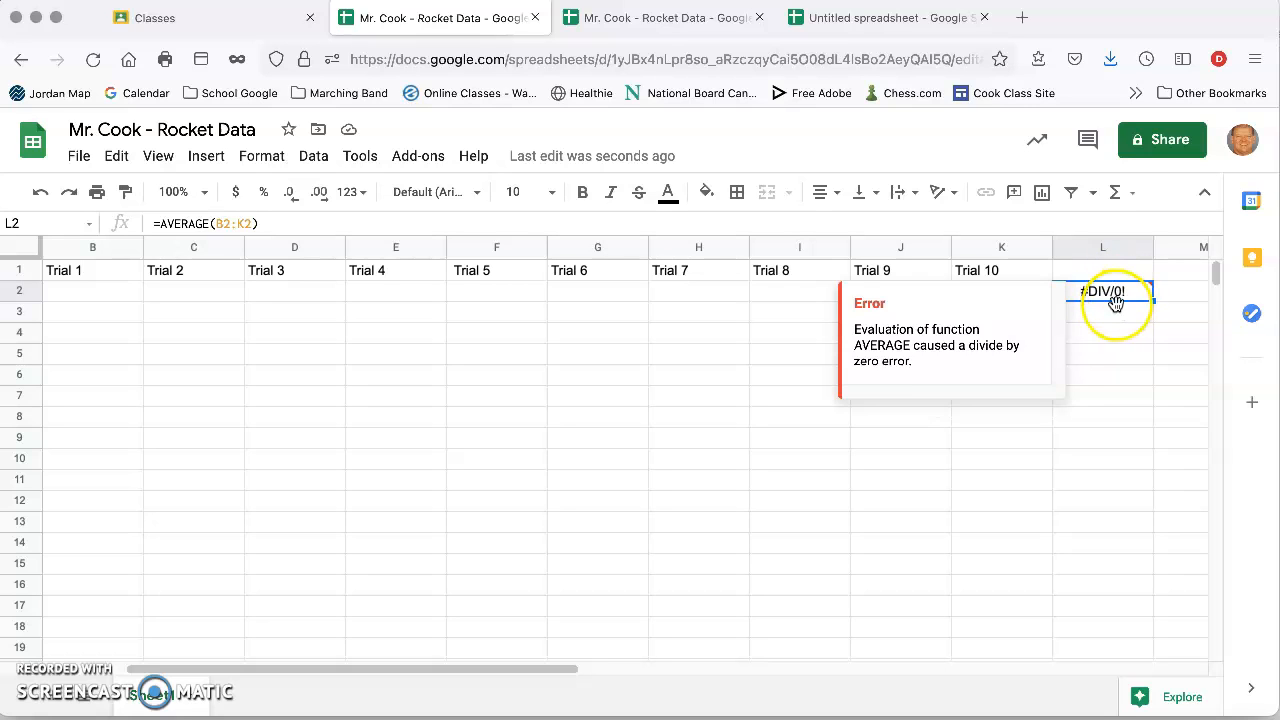
click(1122, 293)
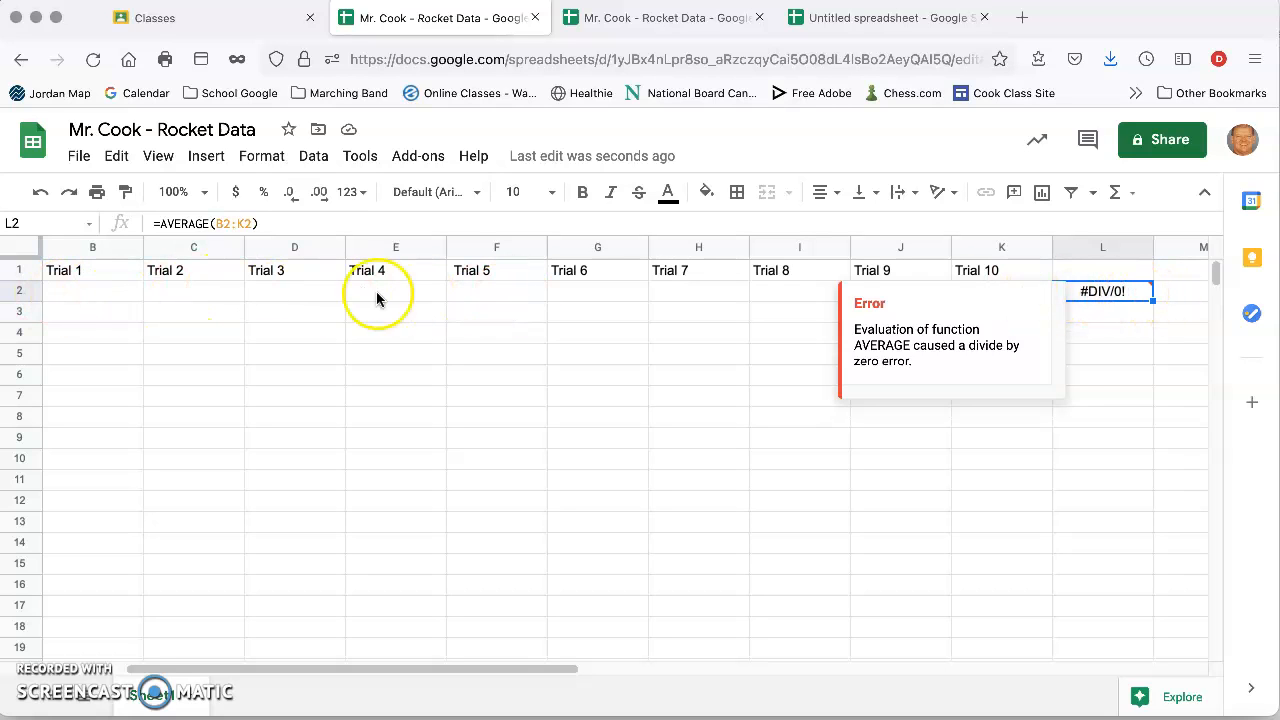
Step: Fill cells B2 to K2 with the trial results 4, 5, 4, 6, 6, 5, 4, 4, 6 and 4
click(94, 298)
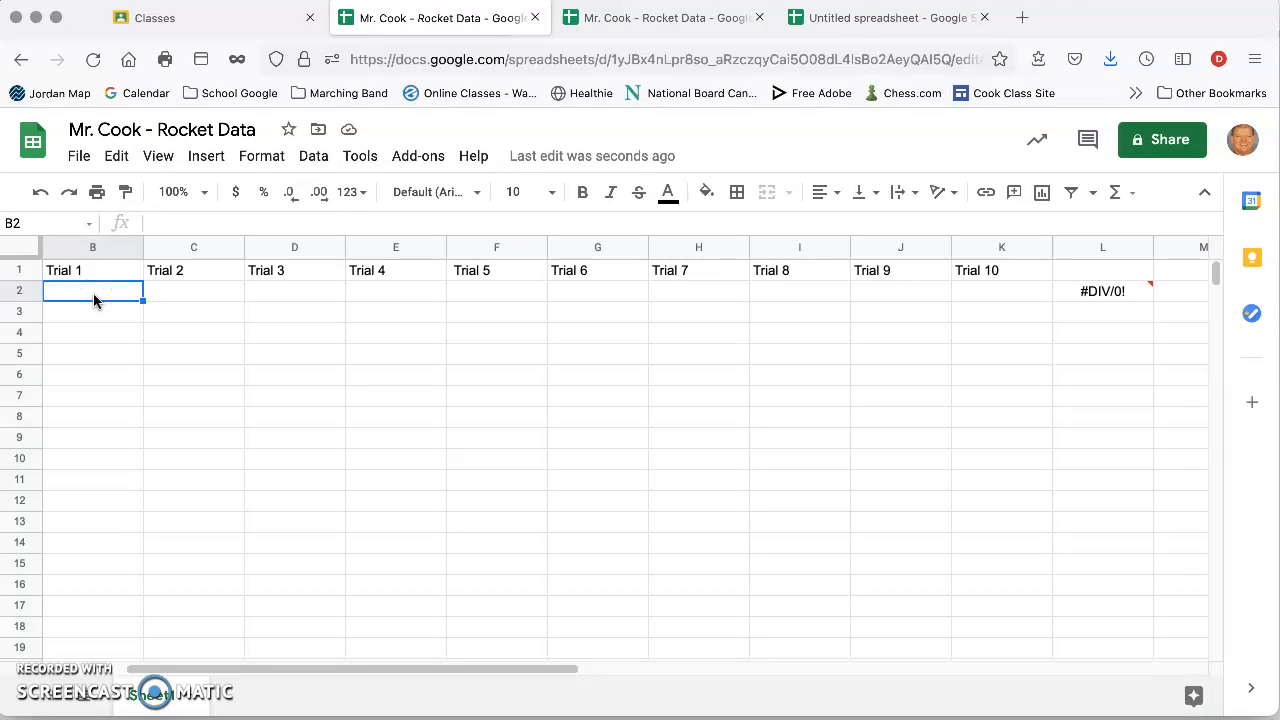
text(4)
key(Tab)
text(5)
key(Tab)
text(4)
key(Tab)
text(6)
key(Tab)
text(6)
key(Tab)
text(5)
key(Tab)
text(4)
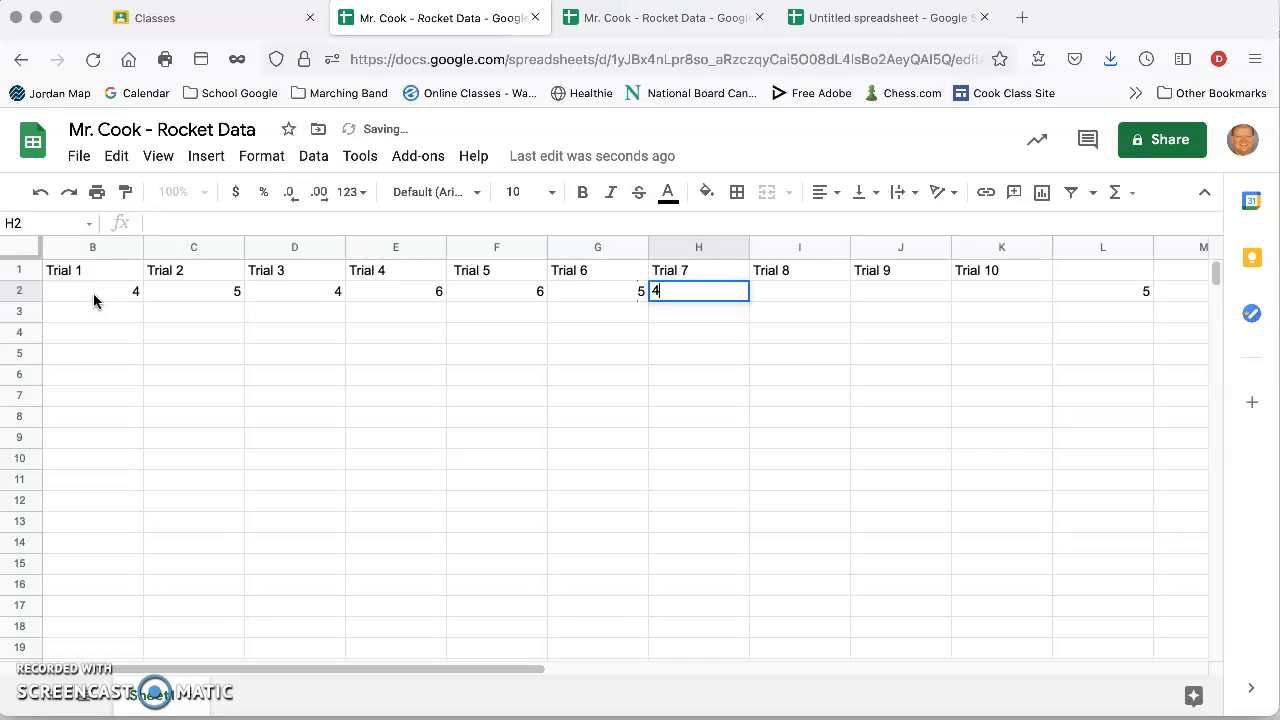
key(Tab)
text(4)
key(Tab)
text(6)
key(Tab)
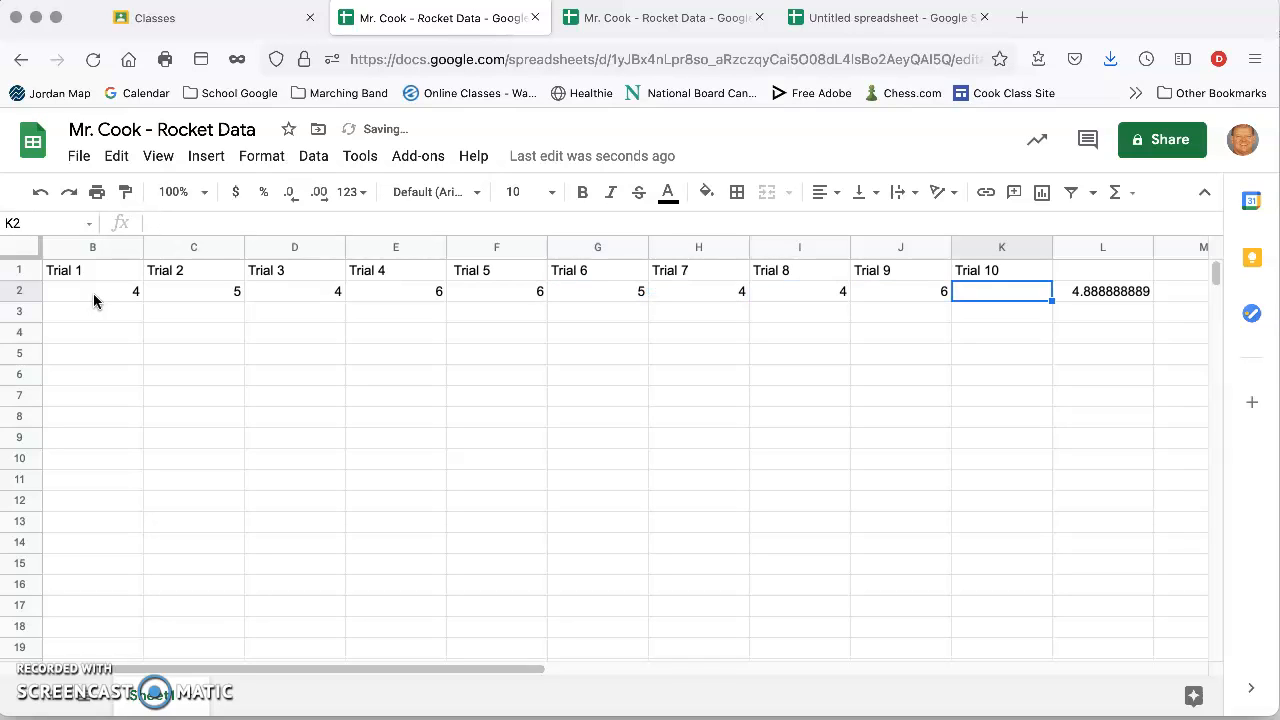
text(2)
key(BackSpace)
text(4)
key(Tab)
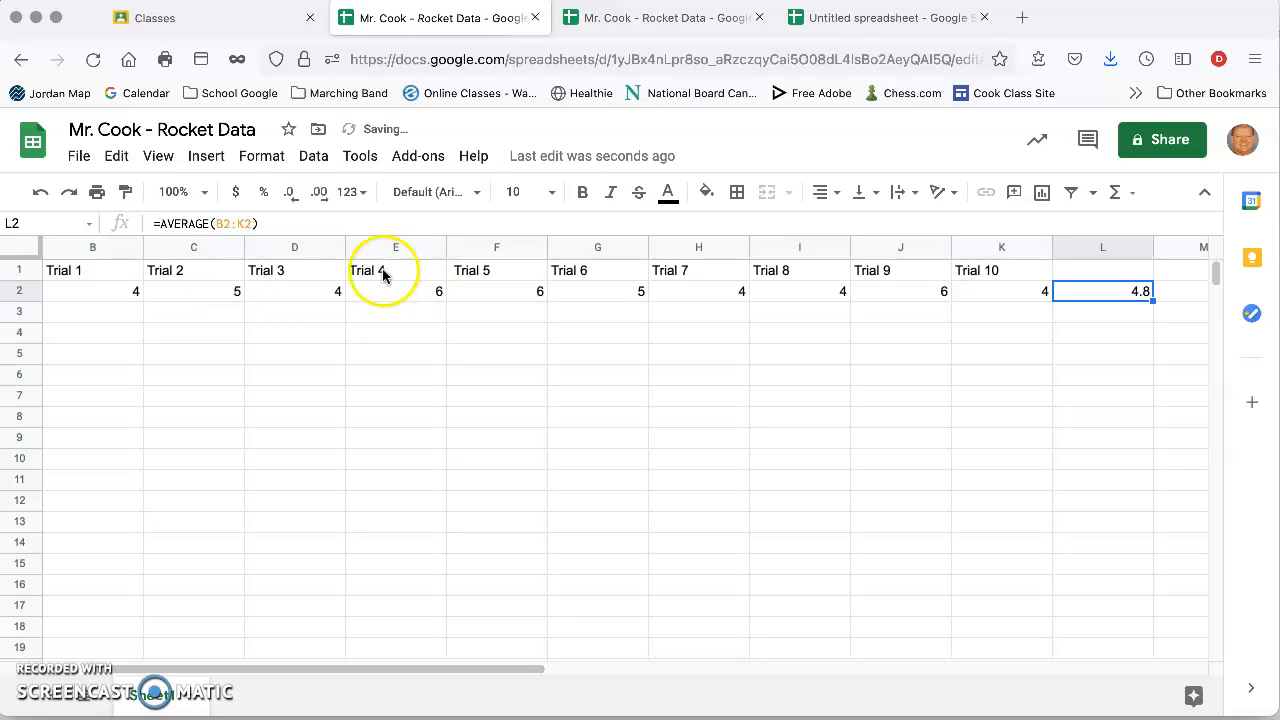
click(1059, 291)
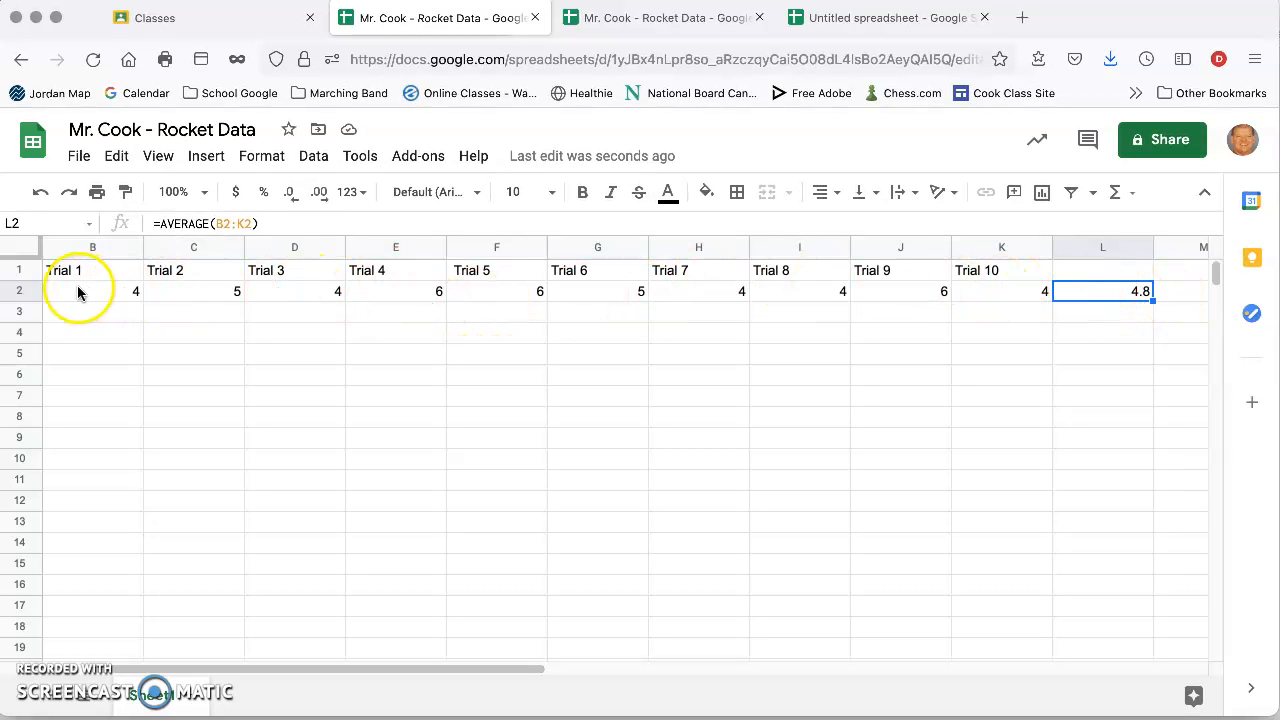
click(1109, 315)
click(1110, 336)
click(1112, 355)
click(1111, 373)
click(1110, 314)
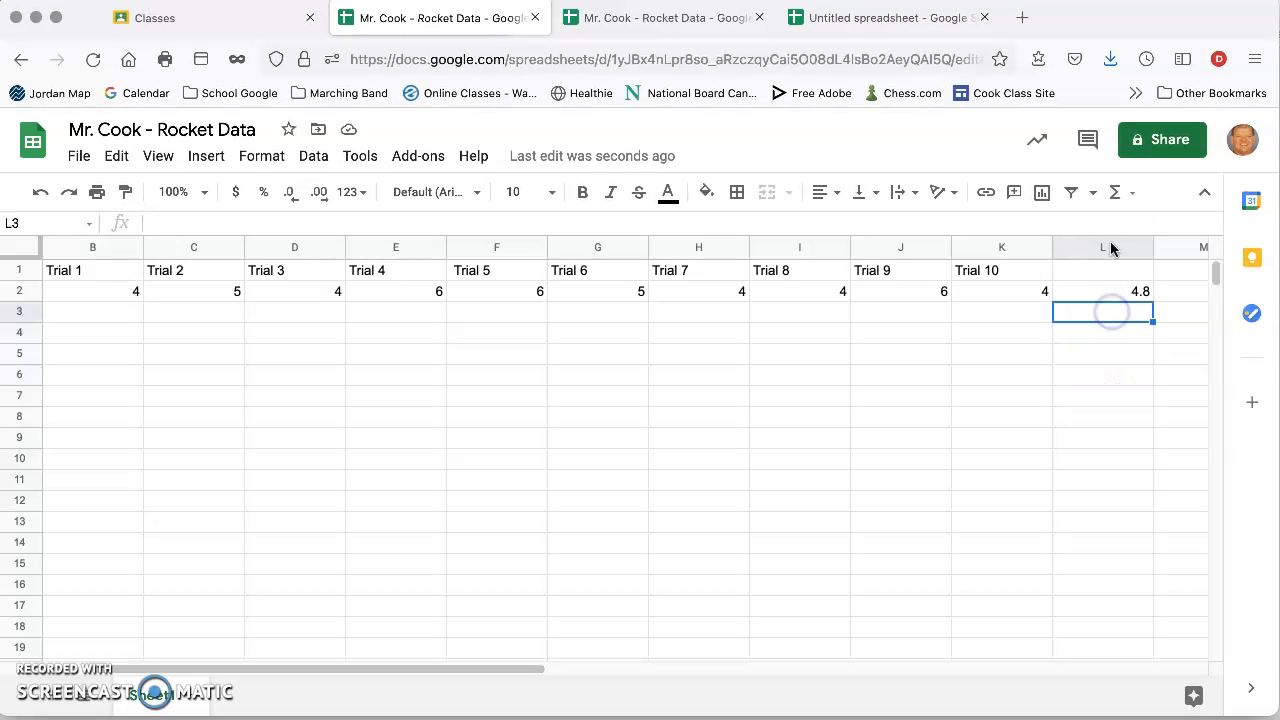
click(1130, 192)
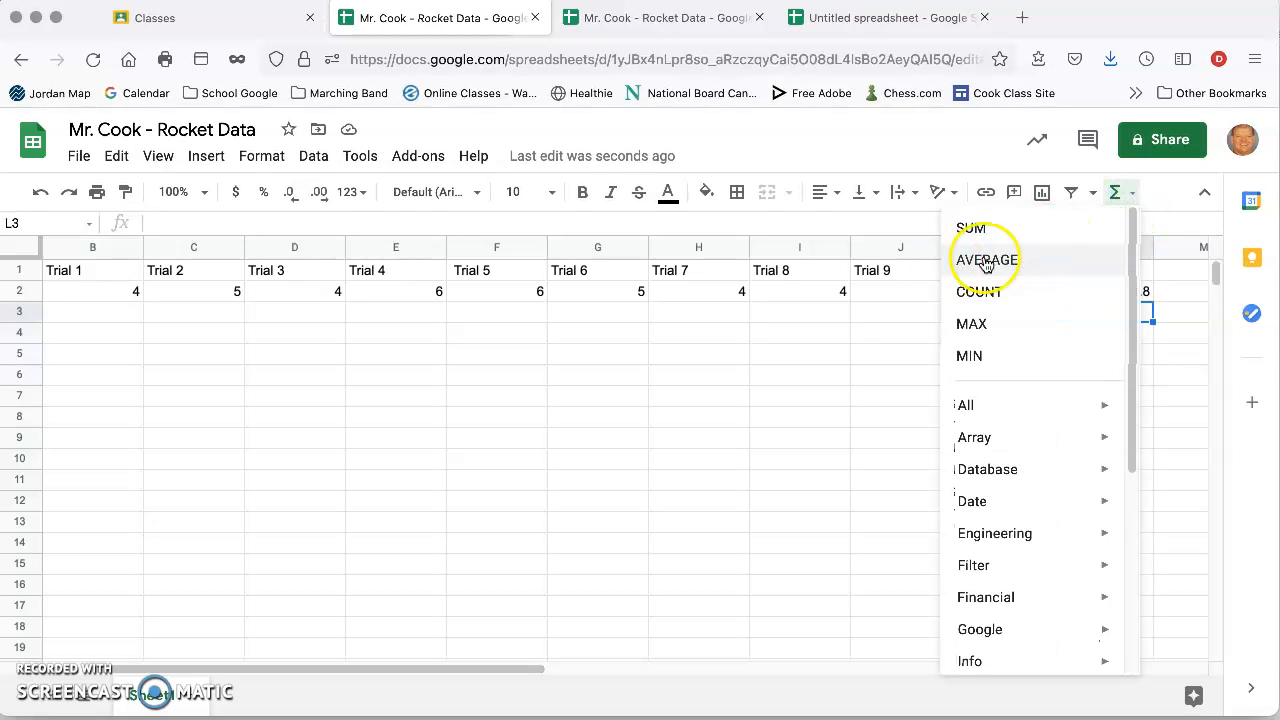
click(1150, 317)
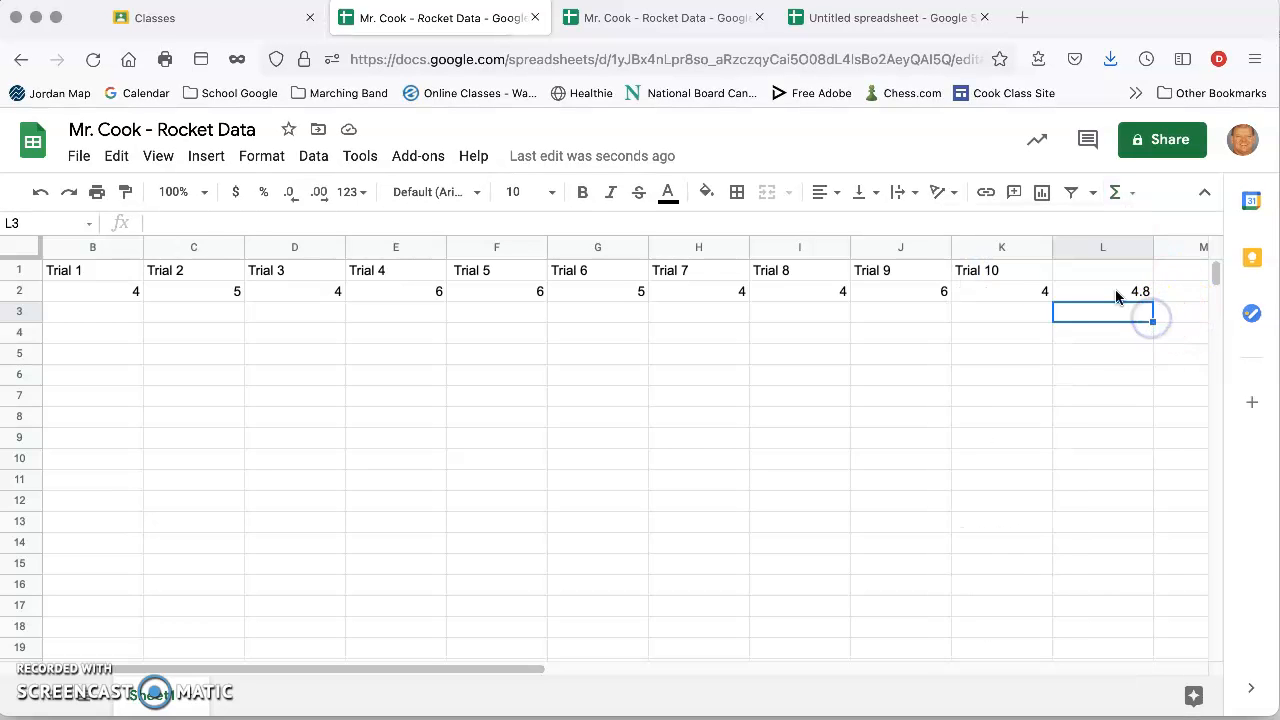
Step: Copy the average formula from cell L2 down to cell L6 and check the row references in L3
click(1112, 293)
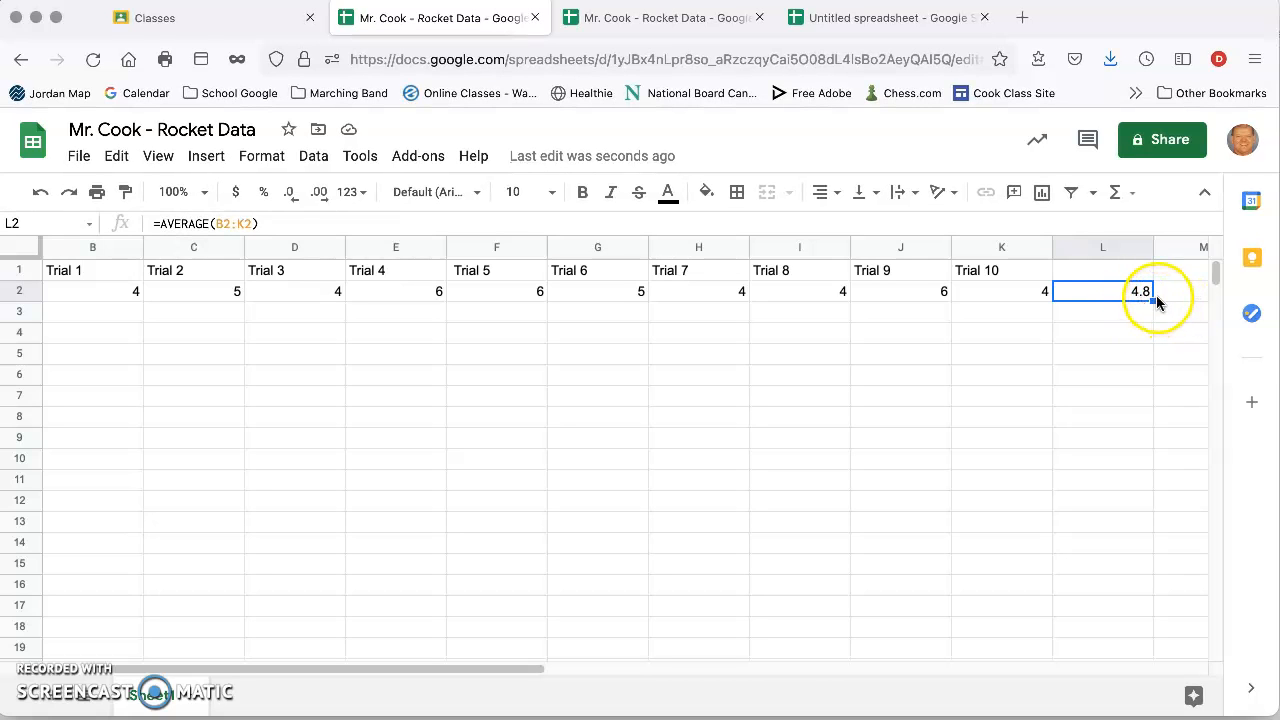
drag(1153, 300, 1153, 302)
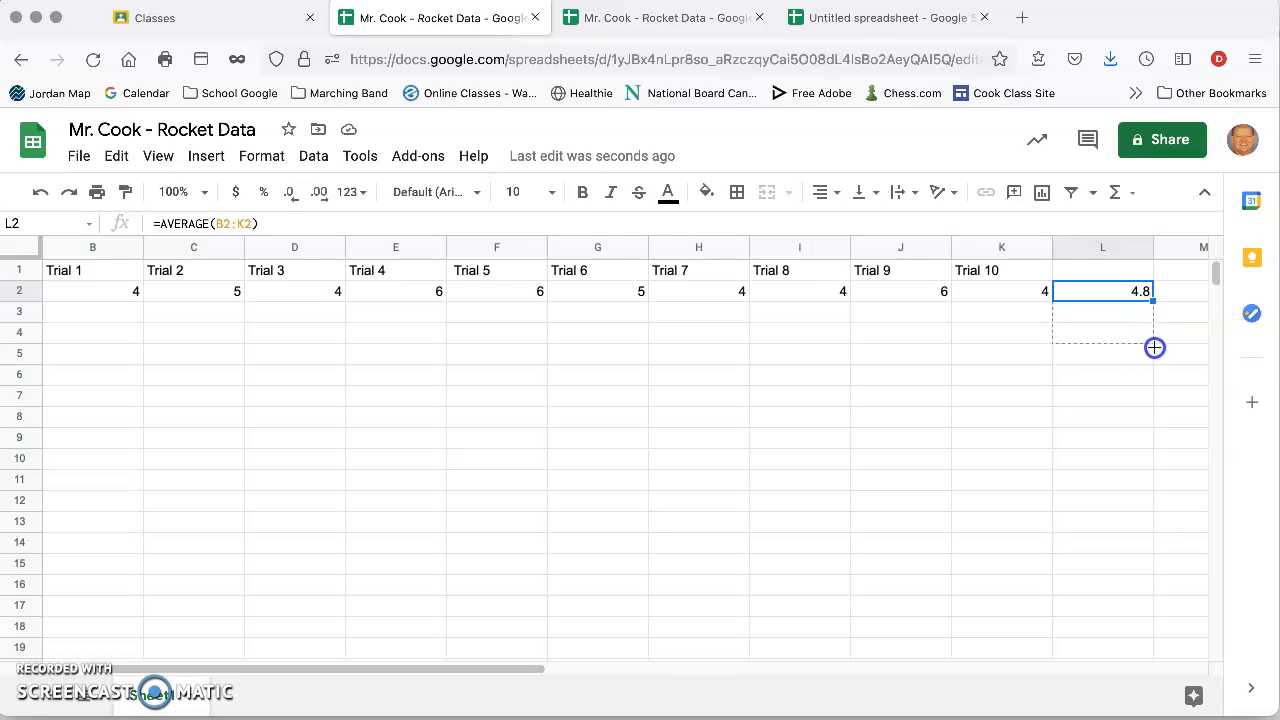
drag(1154, 377, 1154, 377)
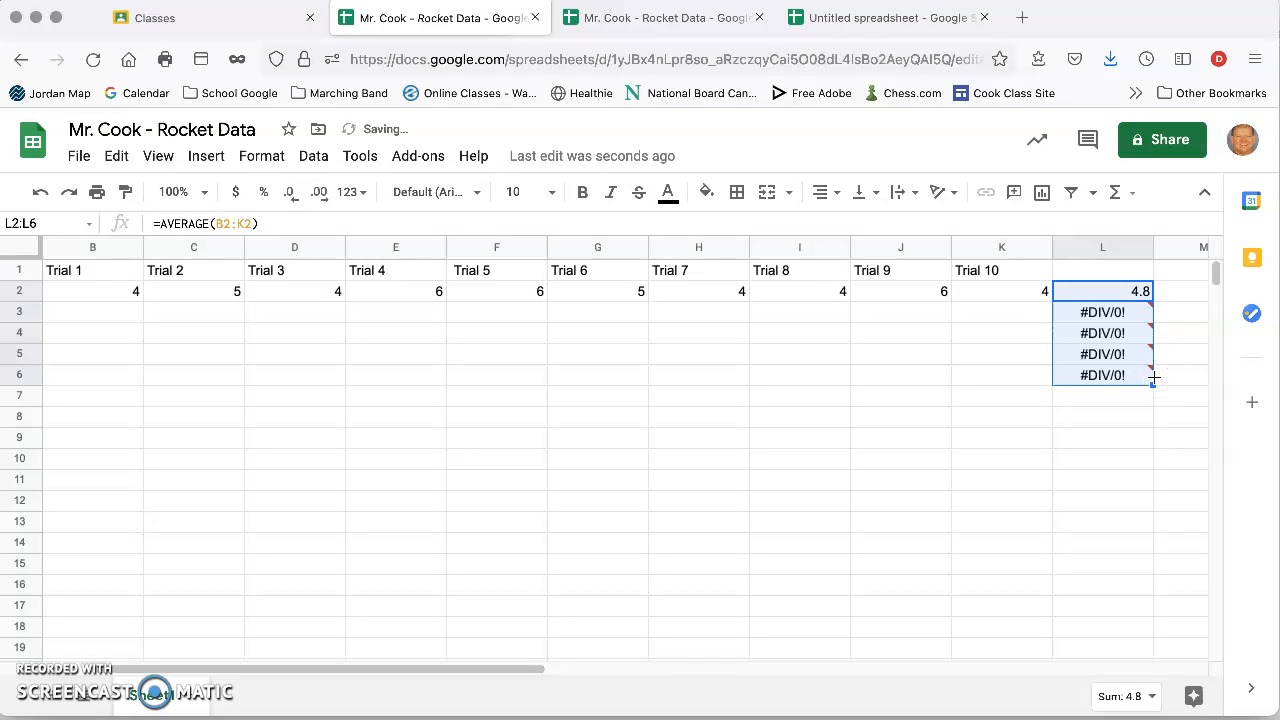
click(1103, 313)
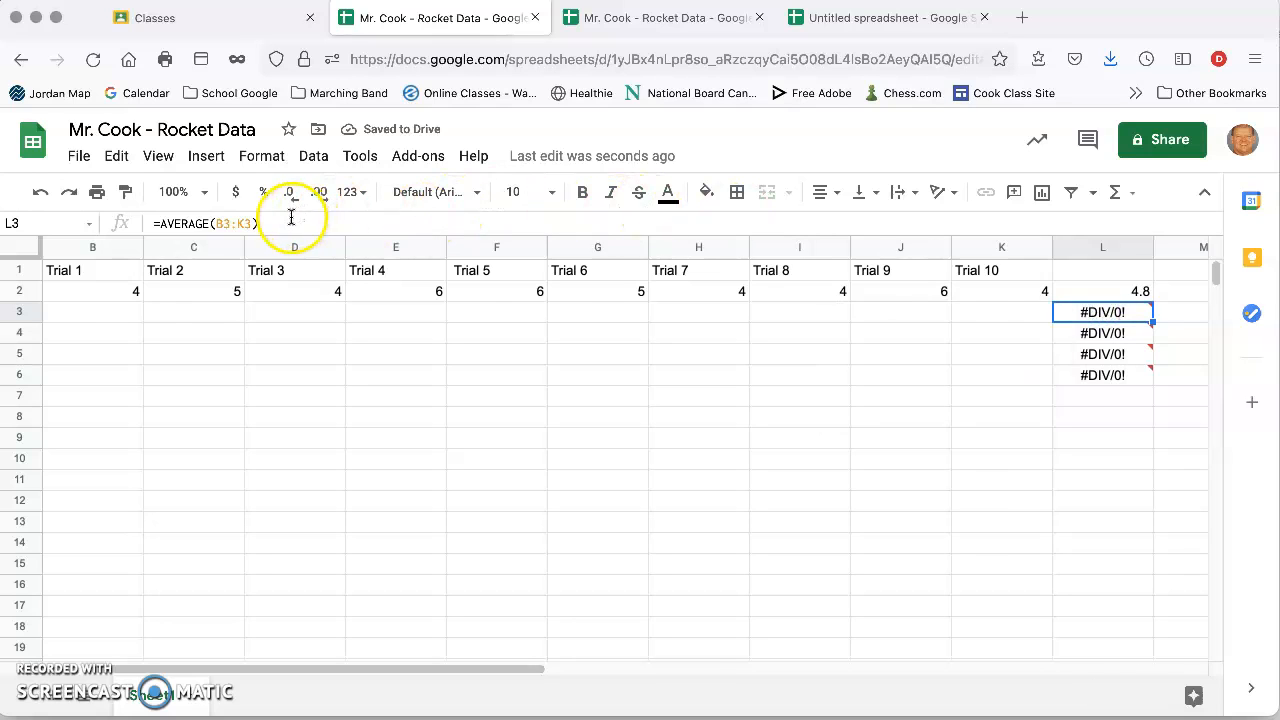
click(186, 222)
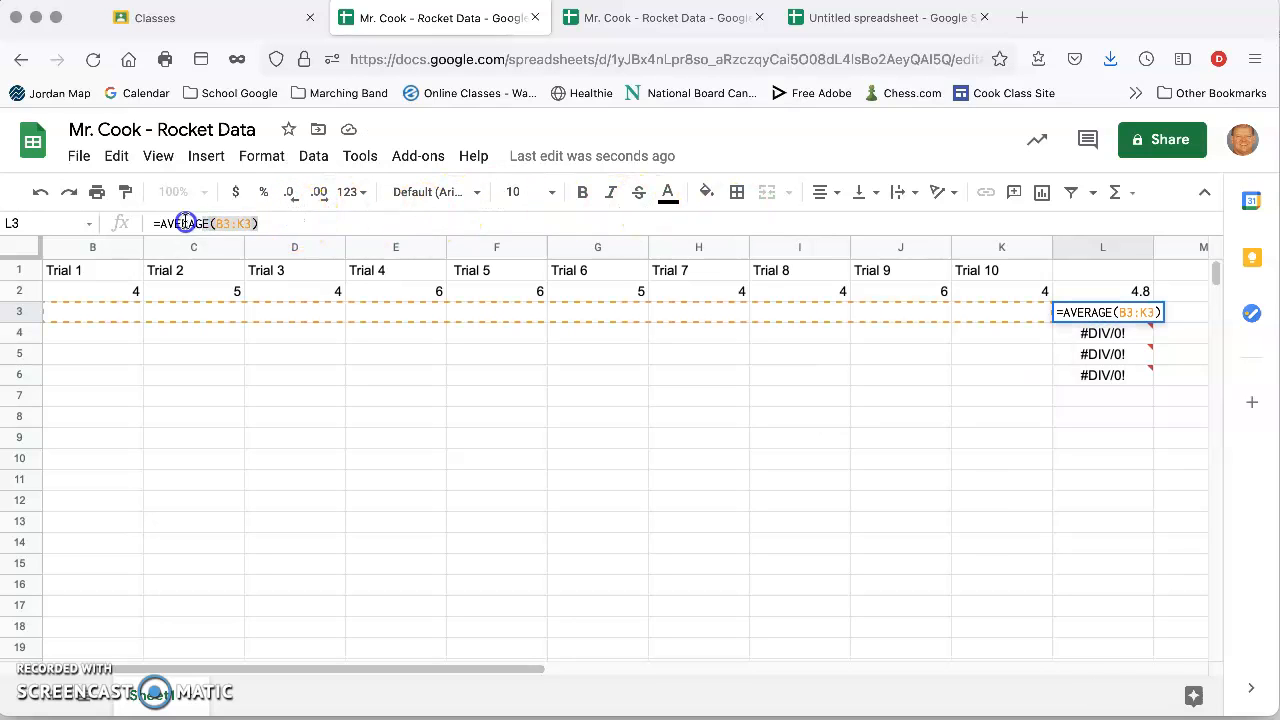
Step: Check the range of the average formula in cell L4 and fill the formula from L2 down to L6 again
click(1100, 333)
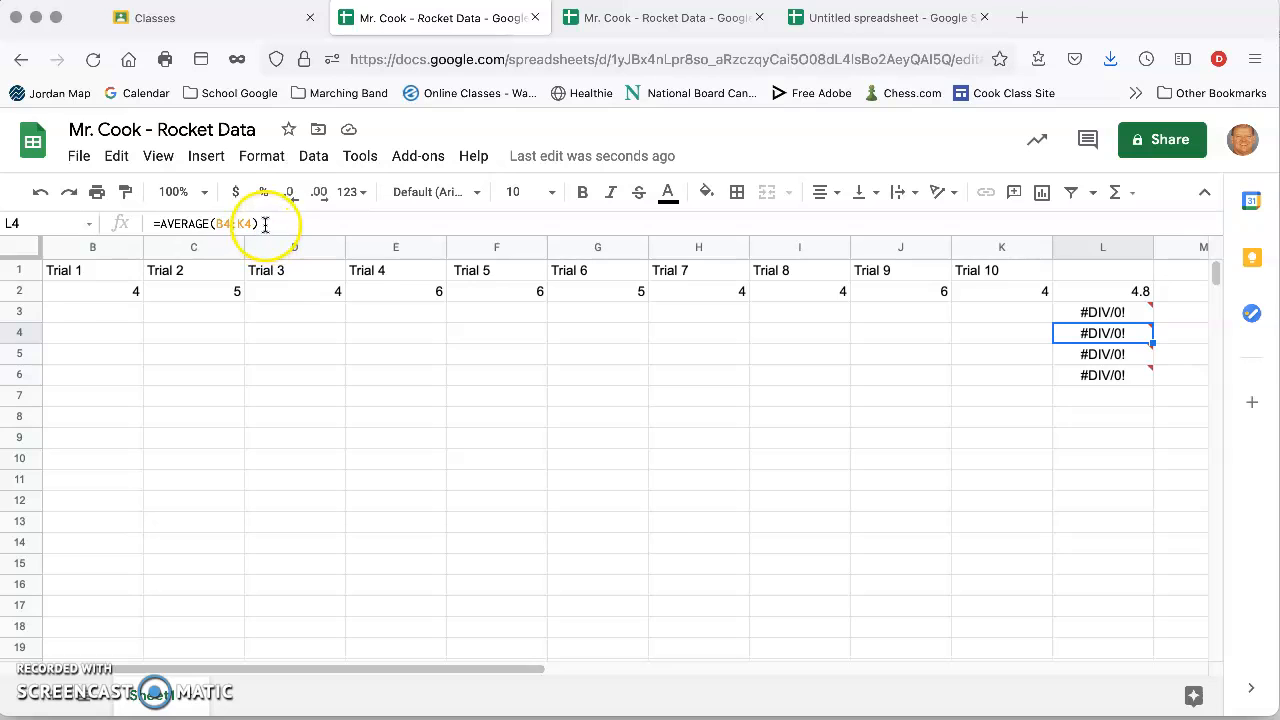
click(109, 226)
click(1095, 290)
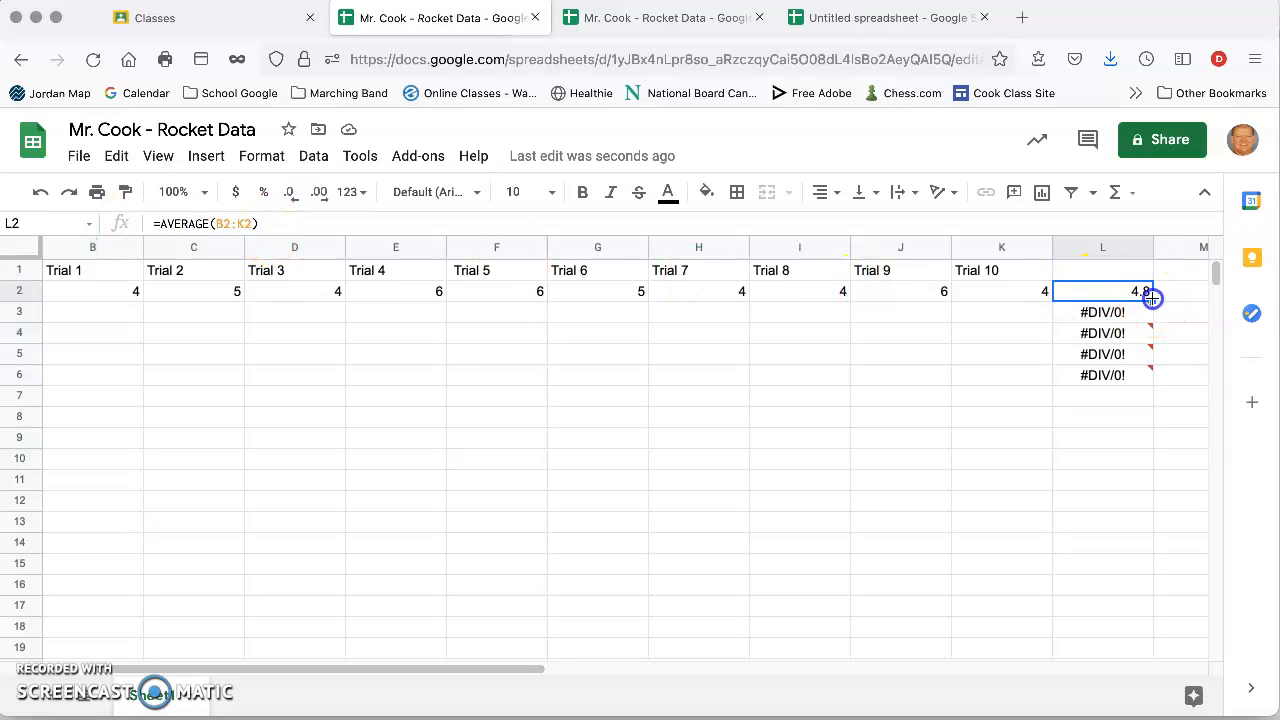
drag(1153, 301, 1160, 379)
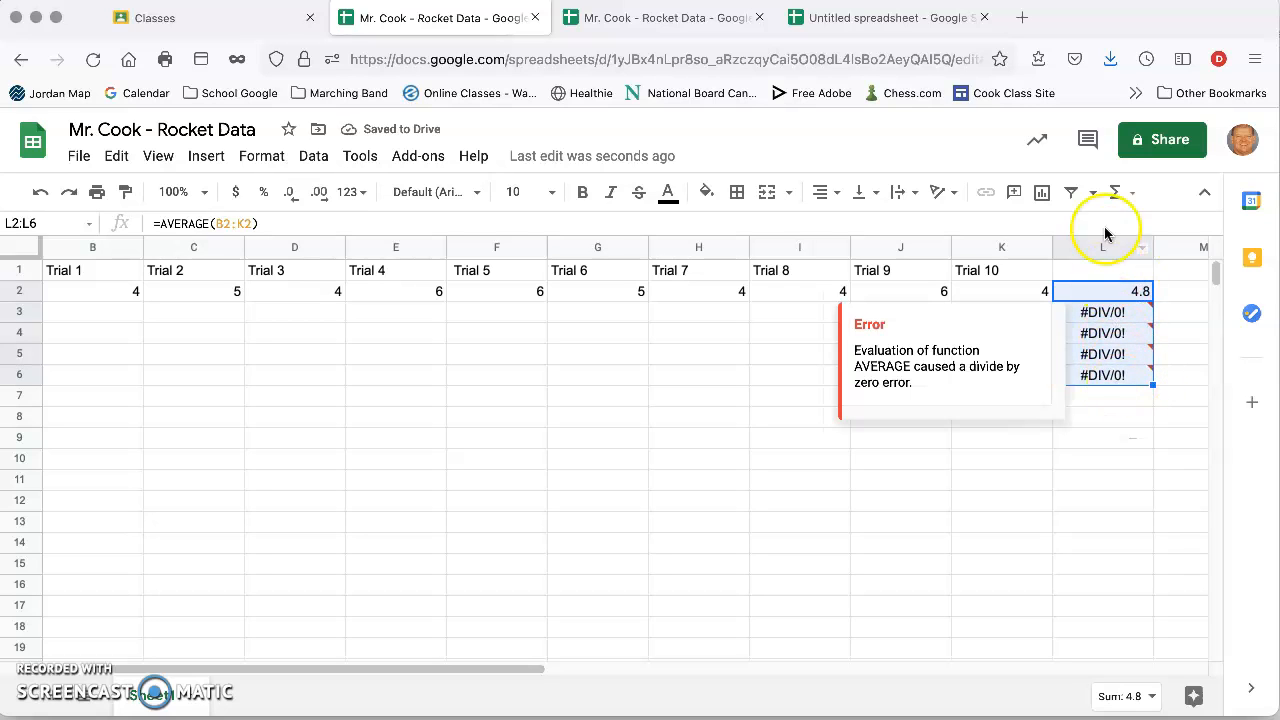
Step: Examine the row references of the copied average formulas in cells L3, L4, L5 and L6
click(1100, 312)
click(1100, 333)
click(1100, 356)
click(1101, 375)
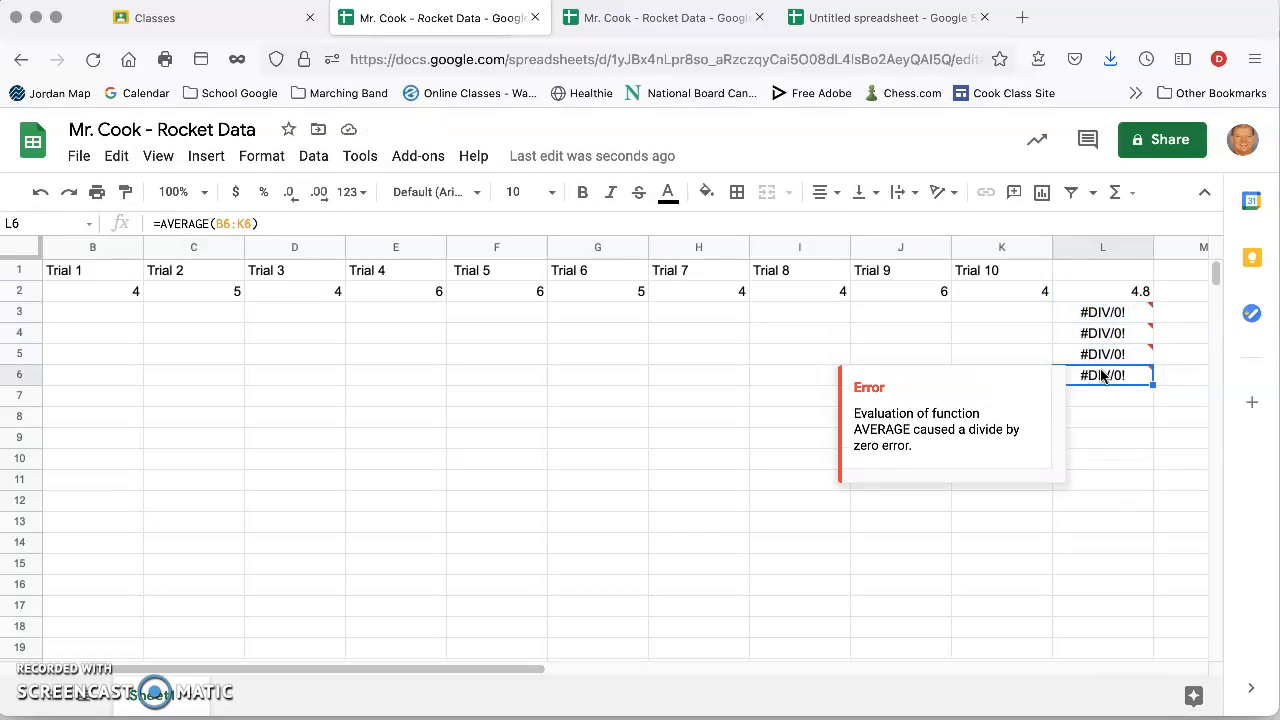
Step: Fill cells B3 to K3 with the trial results 6, 7, 7, 6, 6, 7, 7, 7, 6 and 6
drag(366, 669, 329, 672)
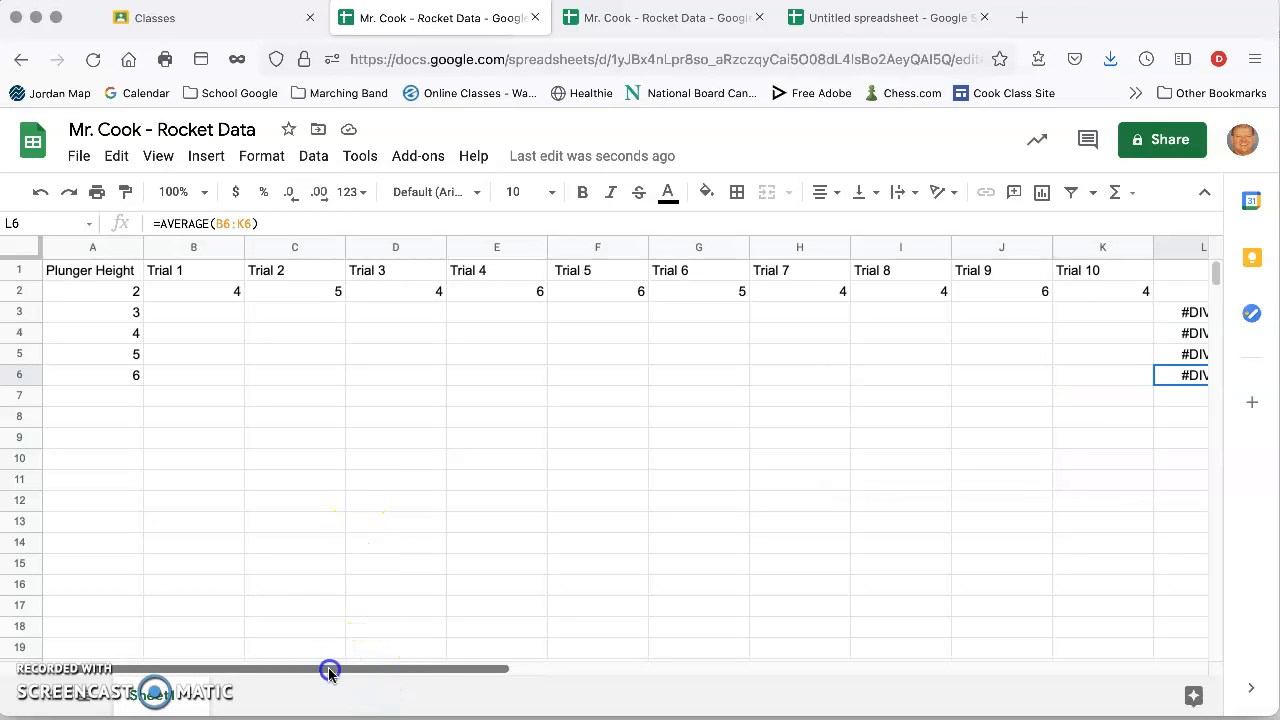
click(196, 315)
text(6)
key(Right)
text(7)
key(Right)
text(67)
key(Right)
key(Left)
text(7)
key(Right)
text(6)
key(Right)
text(6)
key(Right)
text(7)
key(Right)
text(7)
key(Right)
text(7)
key(Right)
text(6)
key(Right)
text(6)
key(Return)
Step: Fill cells B4 to K4 with the trial results 9, 9, 9, 10, 10, 9, 9, 9, 9 and 9
key(Left)
key(Left)
key(Left)
key(Left)
key(Left)
key(Left)
key(Left)
key(Left)
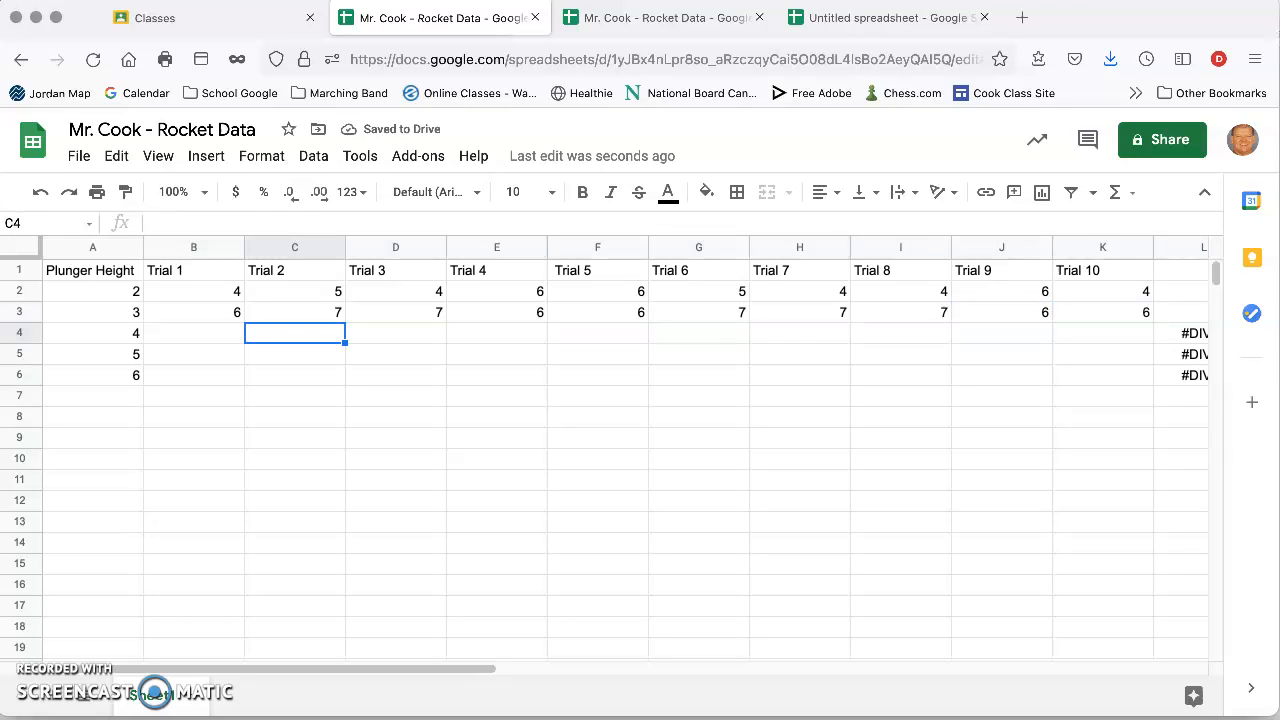
key(Left)
text(9)
key(Right)
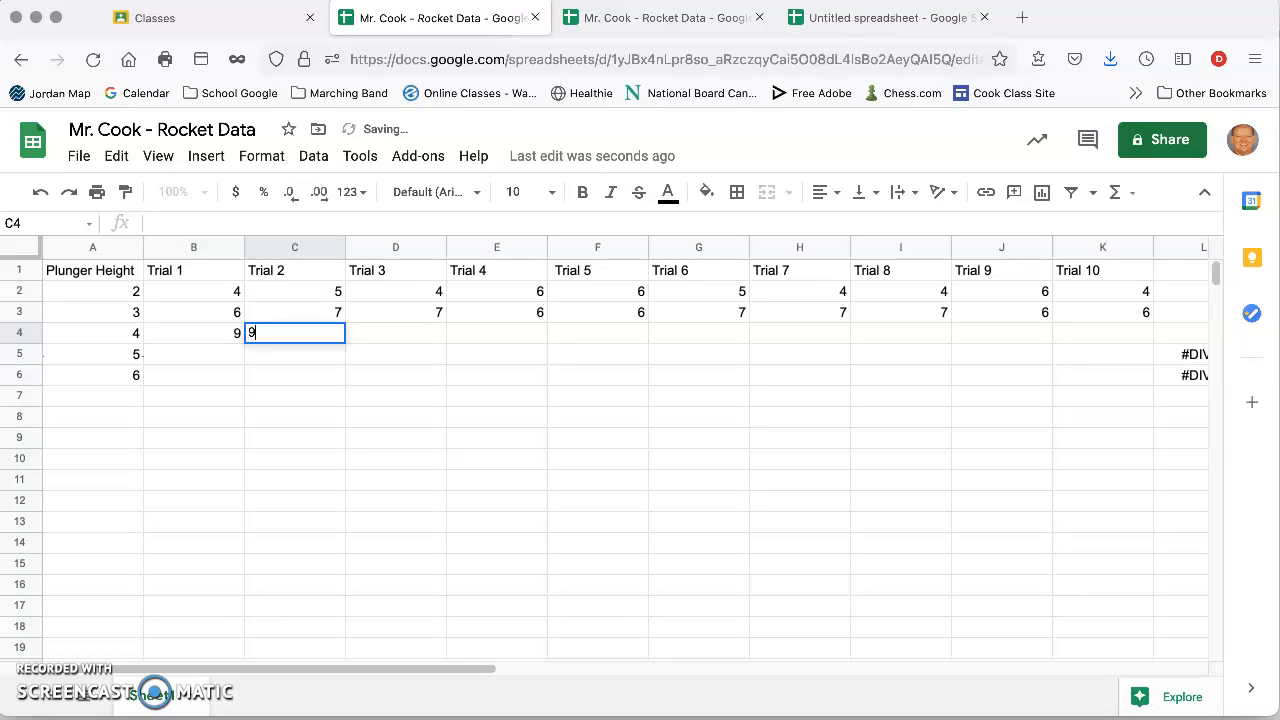
key(Right)
text(9)
key(Right)
text(10)
key(Right)
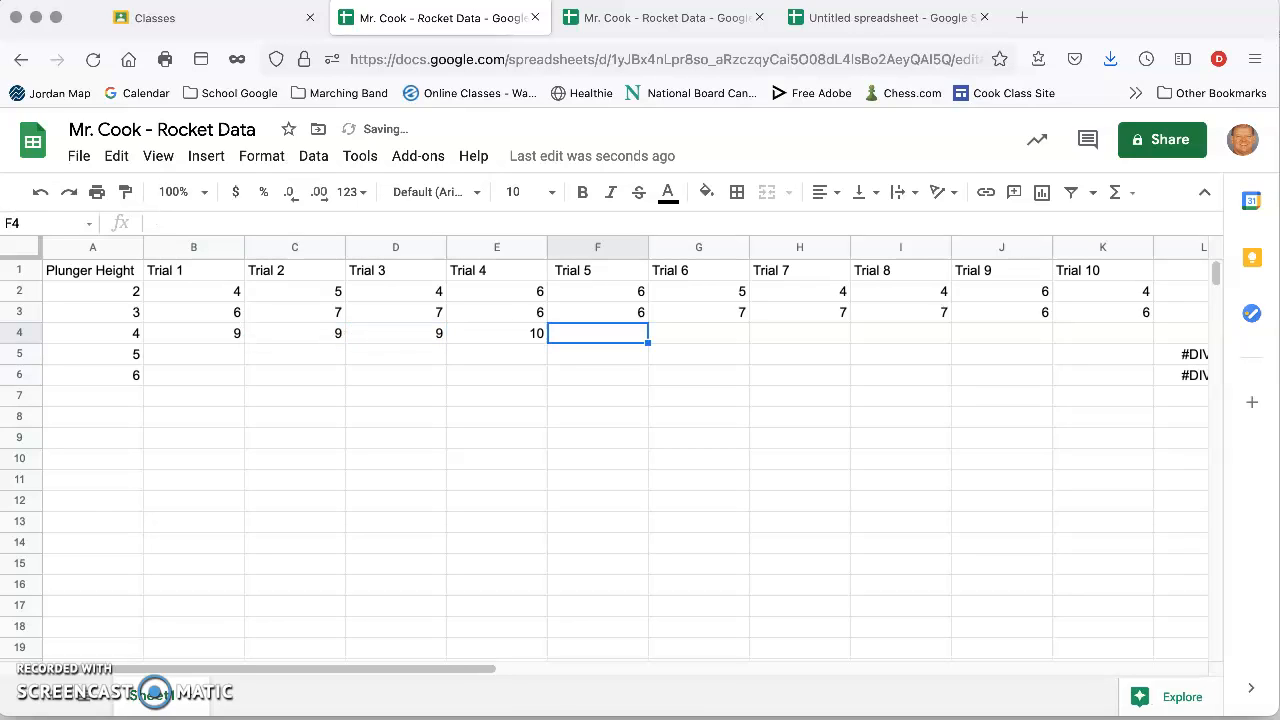
key(Right)
text(9)
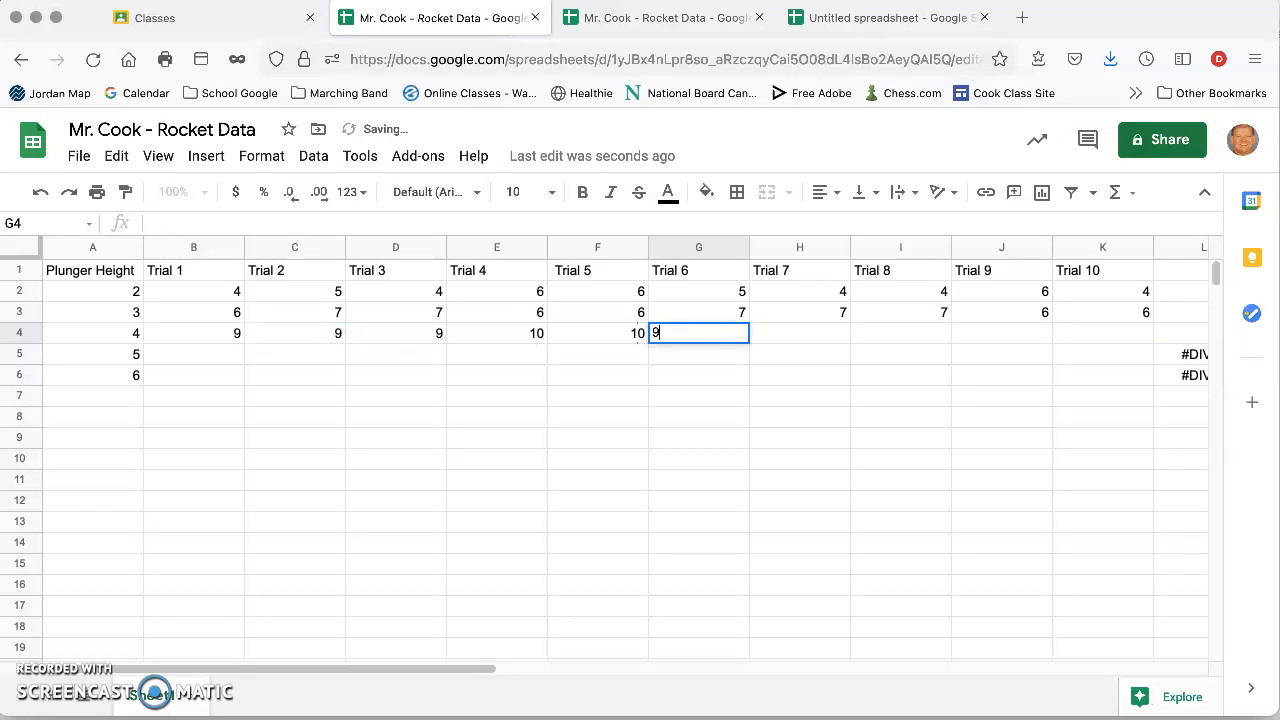
key(Right)
text(9)
key(Right)
text(9)
key(Right)
text(9)
key(Right)
text(9)
key(Return)
Step: Fill cells B5 to K5 with the trial results 12, 13, 12, 12, 12, 14, 13, 13, 12 and 12
key(Left)
key(Left)
key(Left)
key(Left)
key(Left)
key(Left)
key(Left)
key(Left)
key(Left)
text(12)
key(Right)
text(13)
key(Right)
text(12)
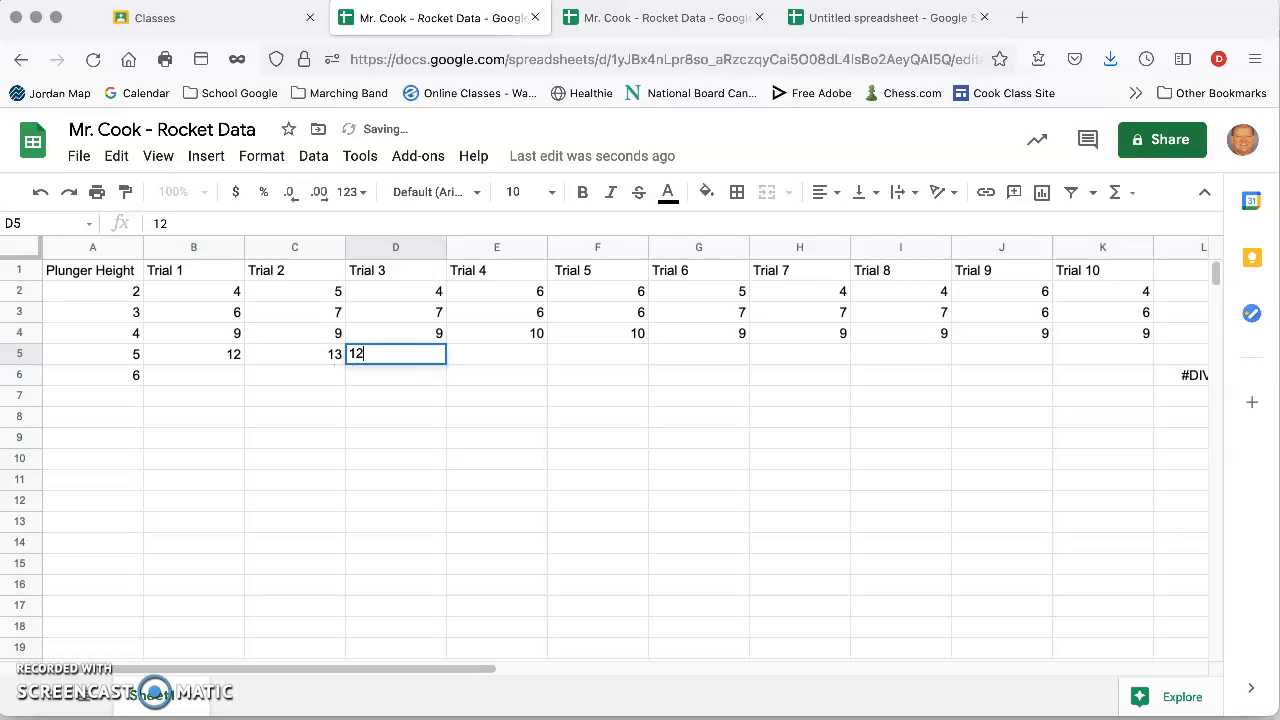
key(Right)
text(12)
key(Right)
text(12)
key(Right)
text(14)
key(Right)
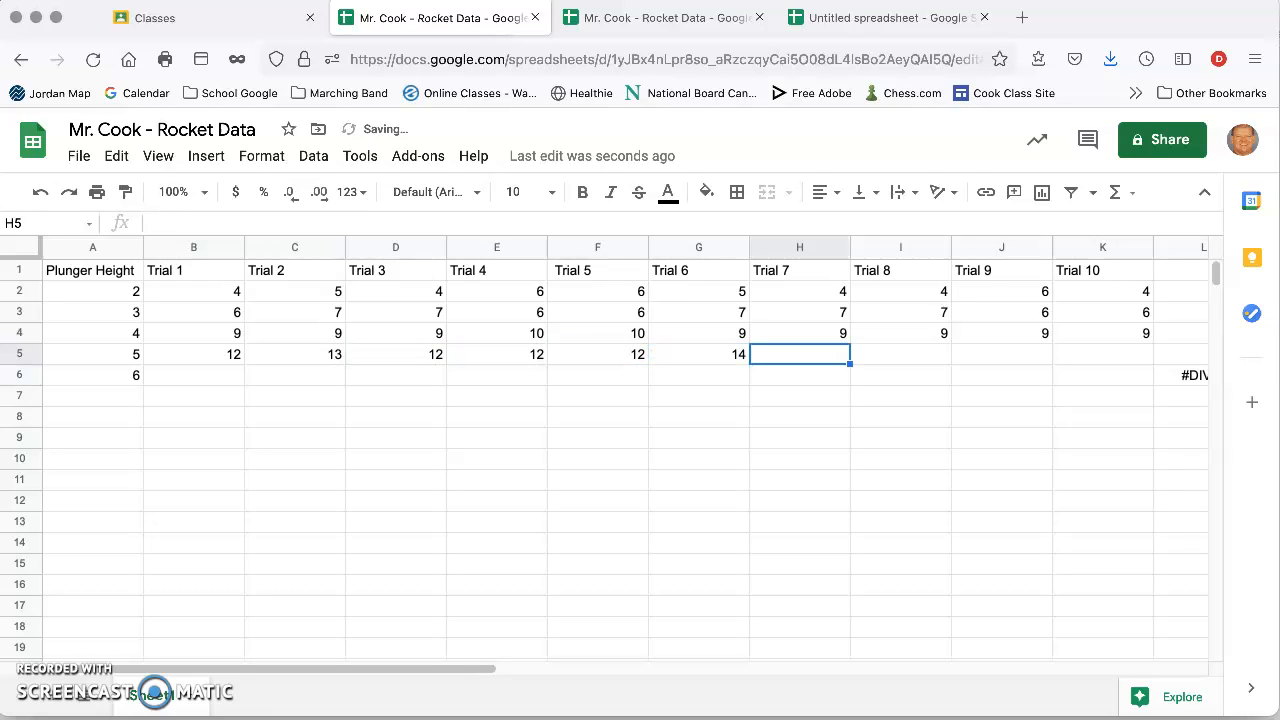
text(13)
key(Right)
text(13)
key(Right)
text(12)
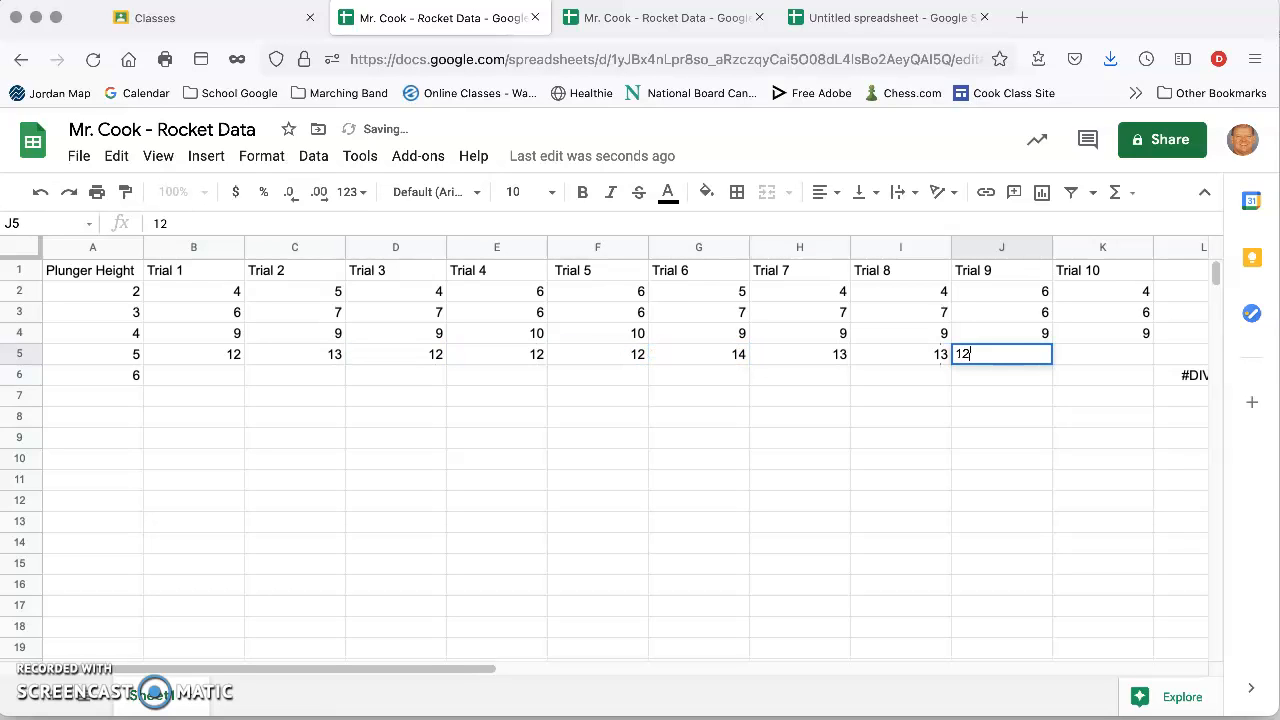
key(Right)
text(12)
key(Return)
Step: Fill cells B6 to K6 with the trial results 16, 17, 16, 16, 17, 17, 17, 16, 16 and 16
key(Left)
key(Left)
key(Left)
key(Left)
key(Left)
key(Left)
key(Left)
key(Left)
key(Left)
text(6)
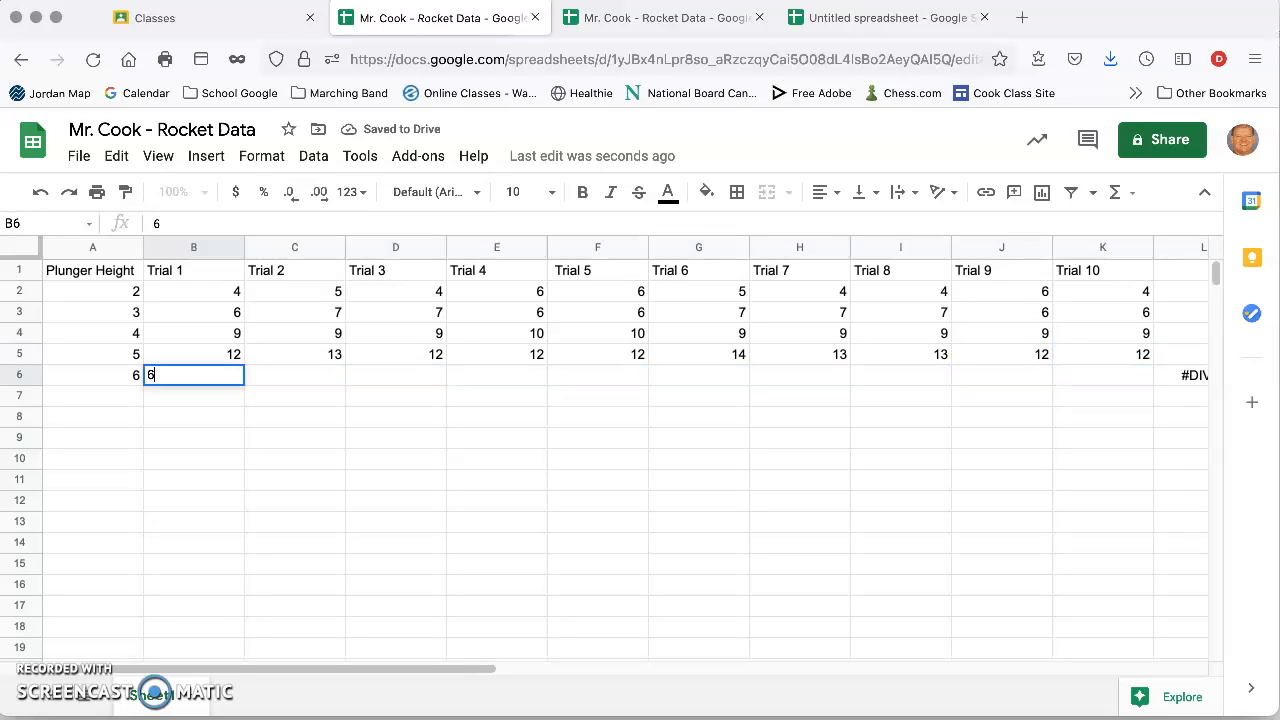
key(Right)
text(71)
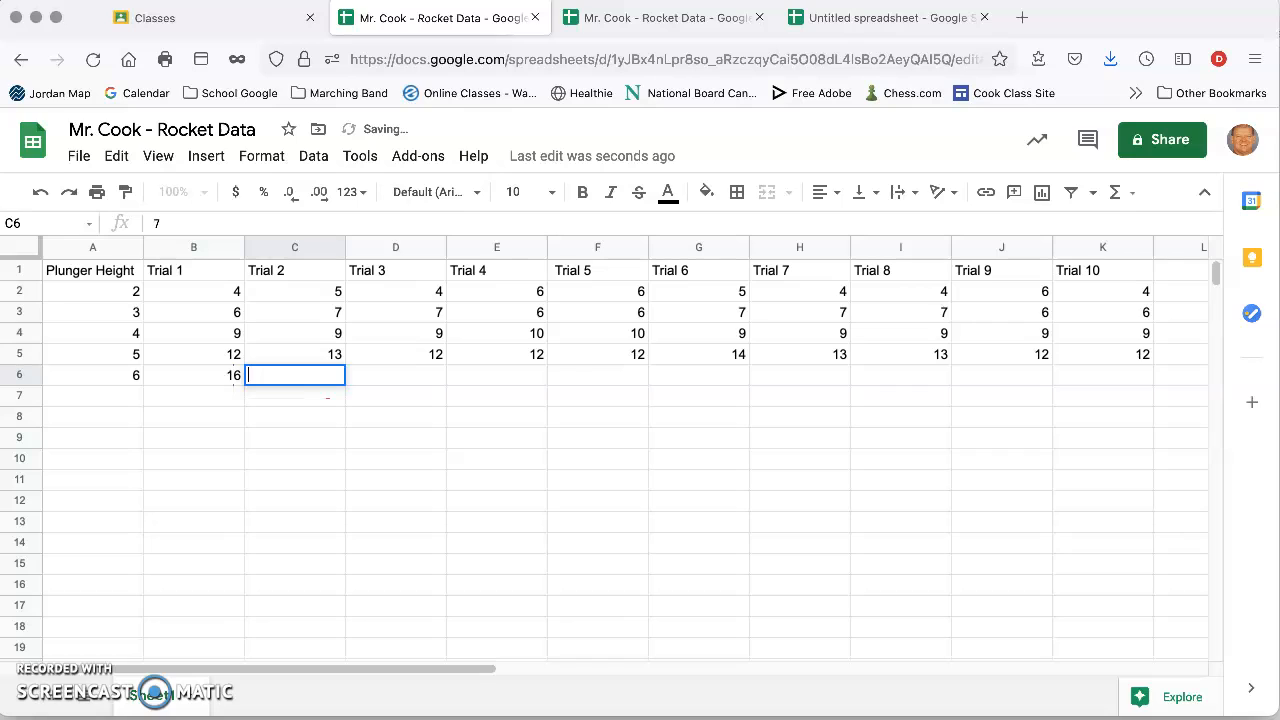
key(Right)
text(1)
key(Right)
key(Left)
text(16)
key(Right)
text(16)
key(Right)
text(1)
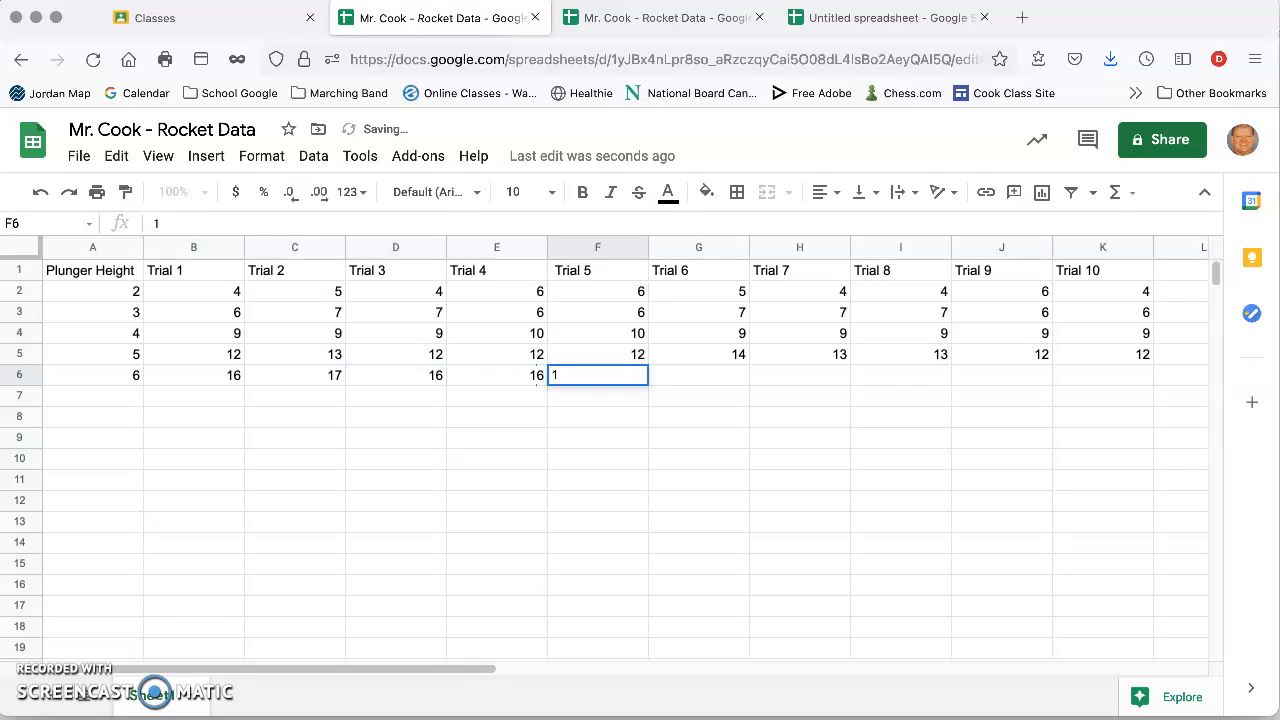
text(7)
key(Right)
text(17)
key(Right)
text(17)
key(Right)
text(16)
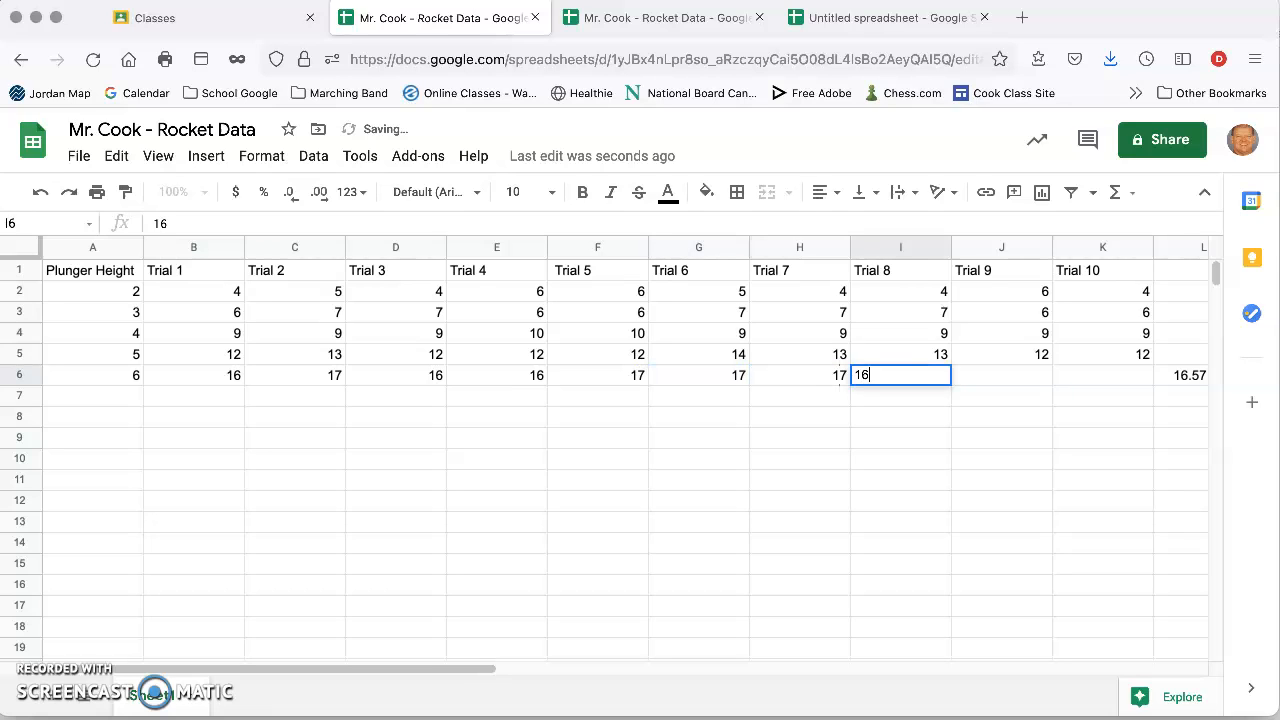
key(Right)
text(16)
key(Right)
text(16)
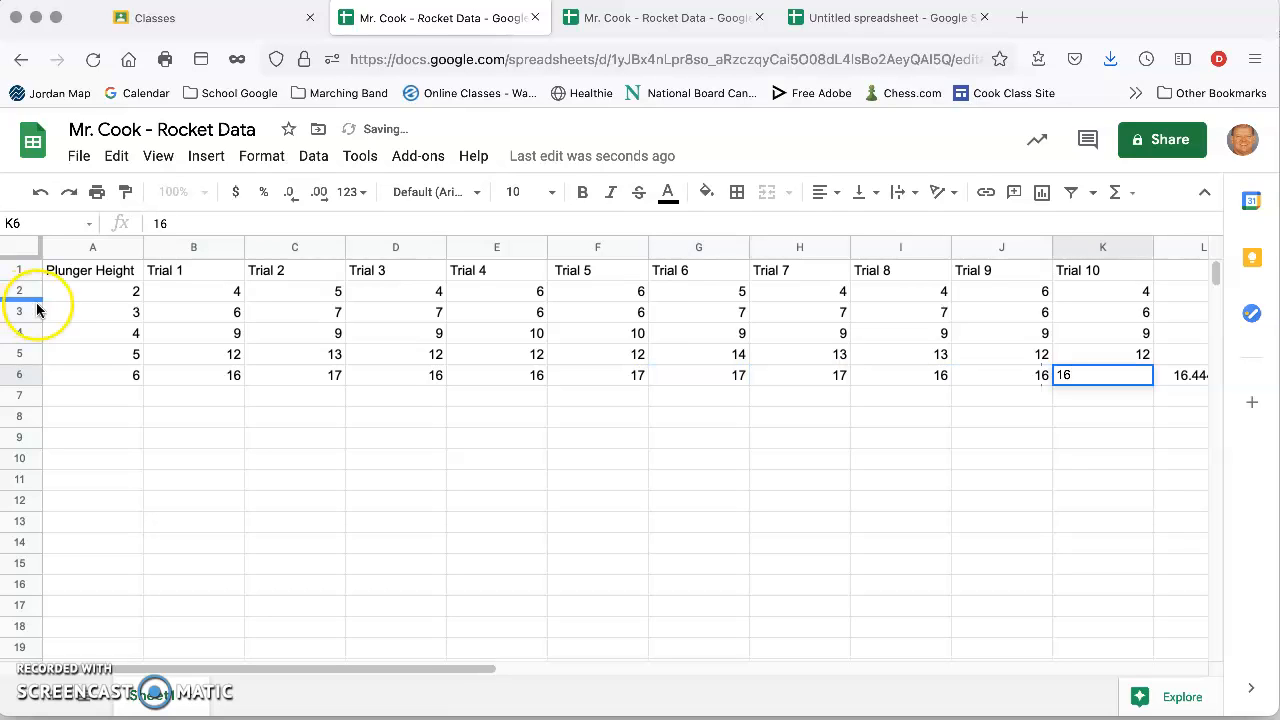
click(1067, 457)
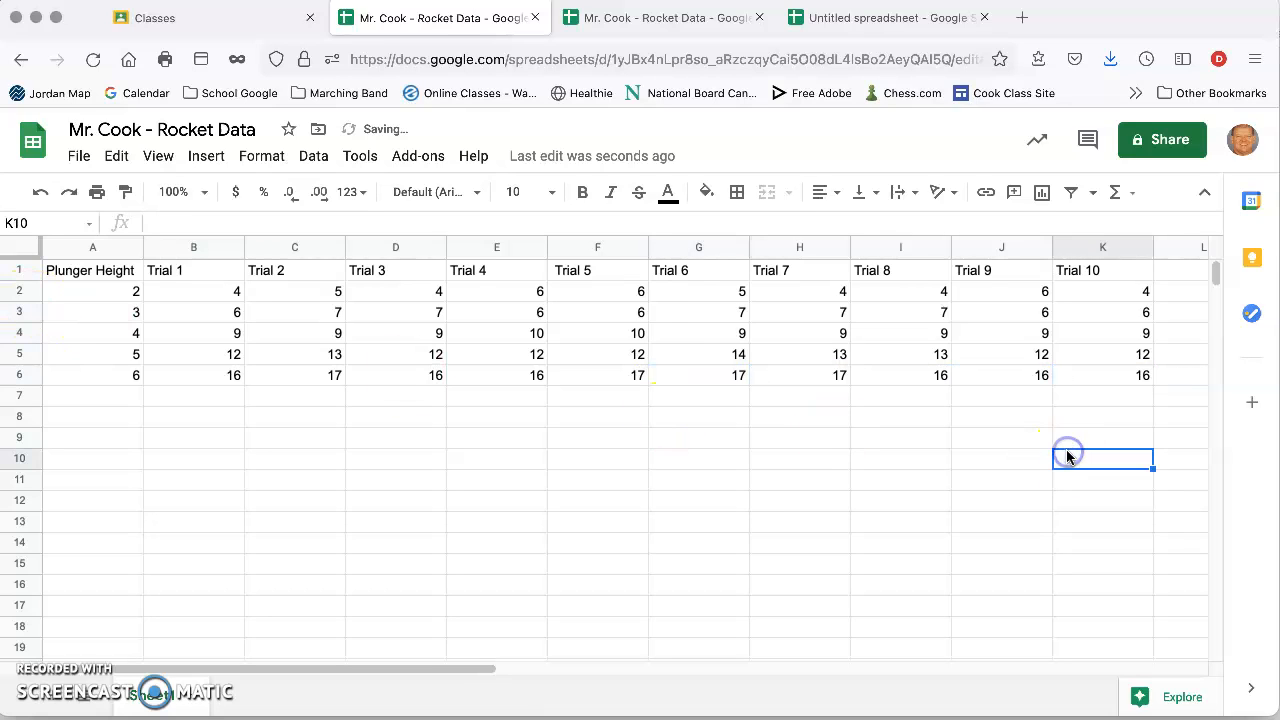
Step: Review the row averages in column L, checking the formulas in cells L2, L5 and L6
click(443, 670)
drag(458, 670, 557, 666)
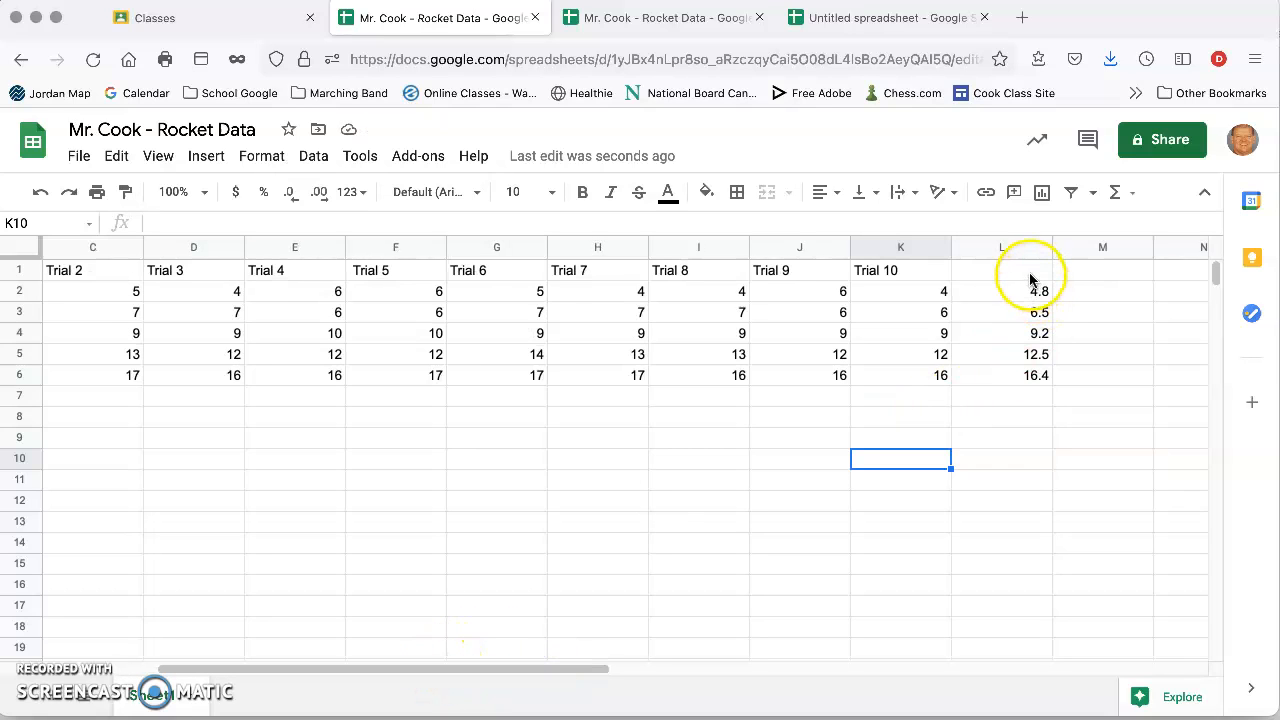
click(1037, 372)
click(1030, 290)
click(1023, 360)
click(1024, 375)
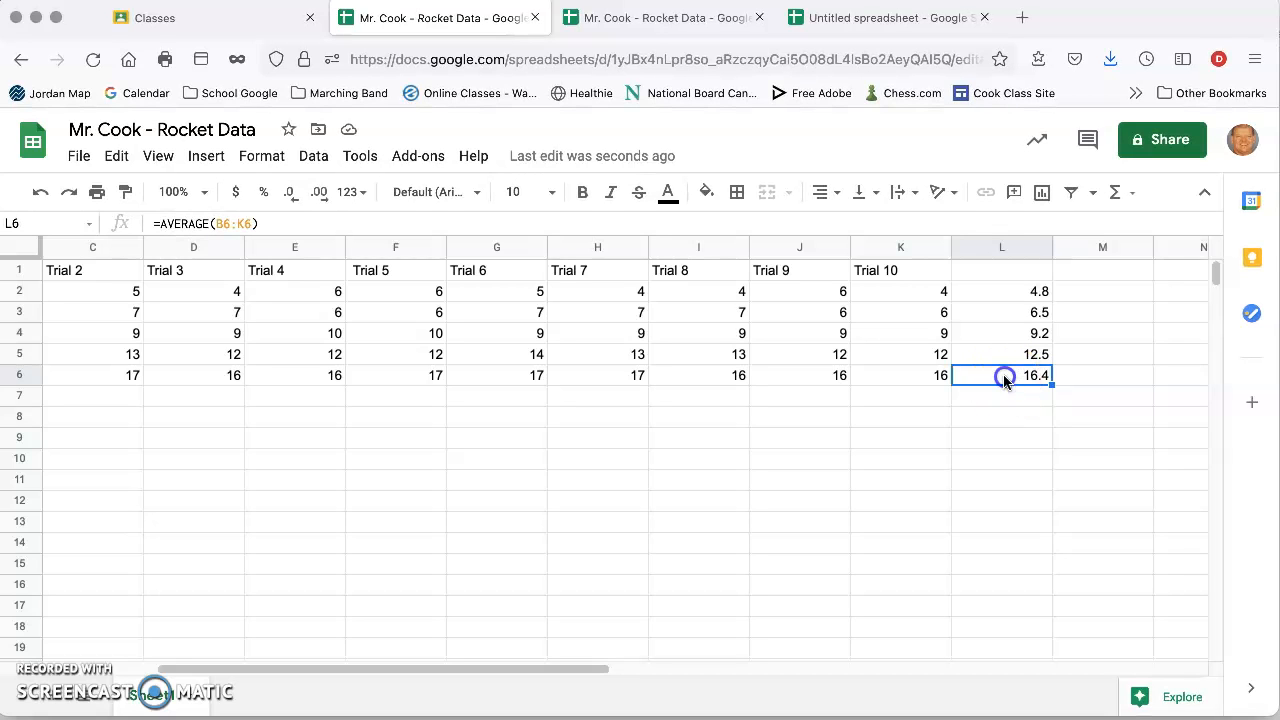
Step: Apply borders to all cells of the data table in the range A1 to L6
drag(995, 378, 110, 282)
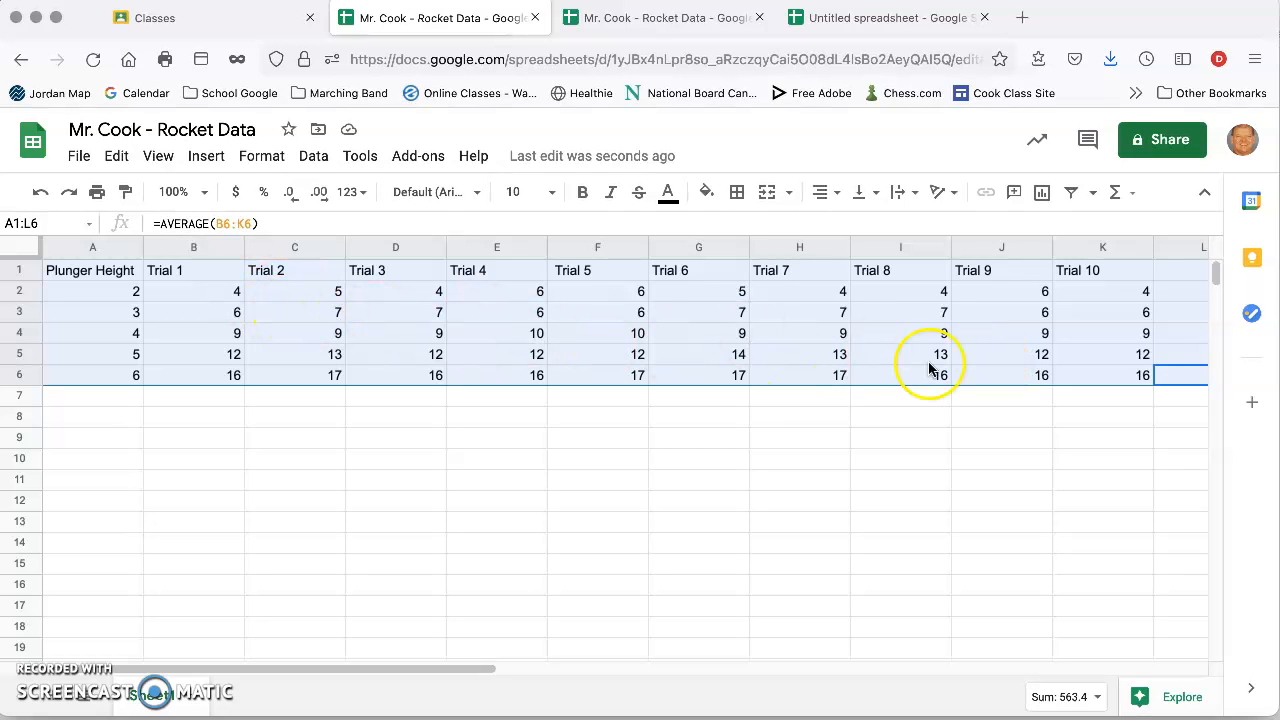
click(738, 196)
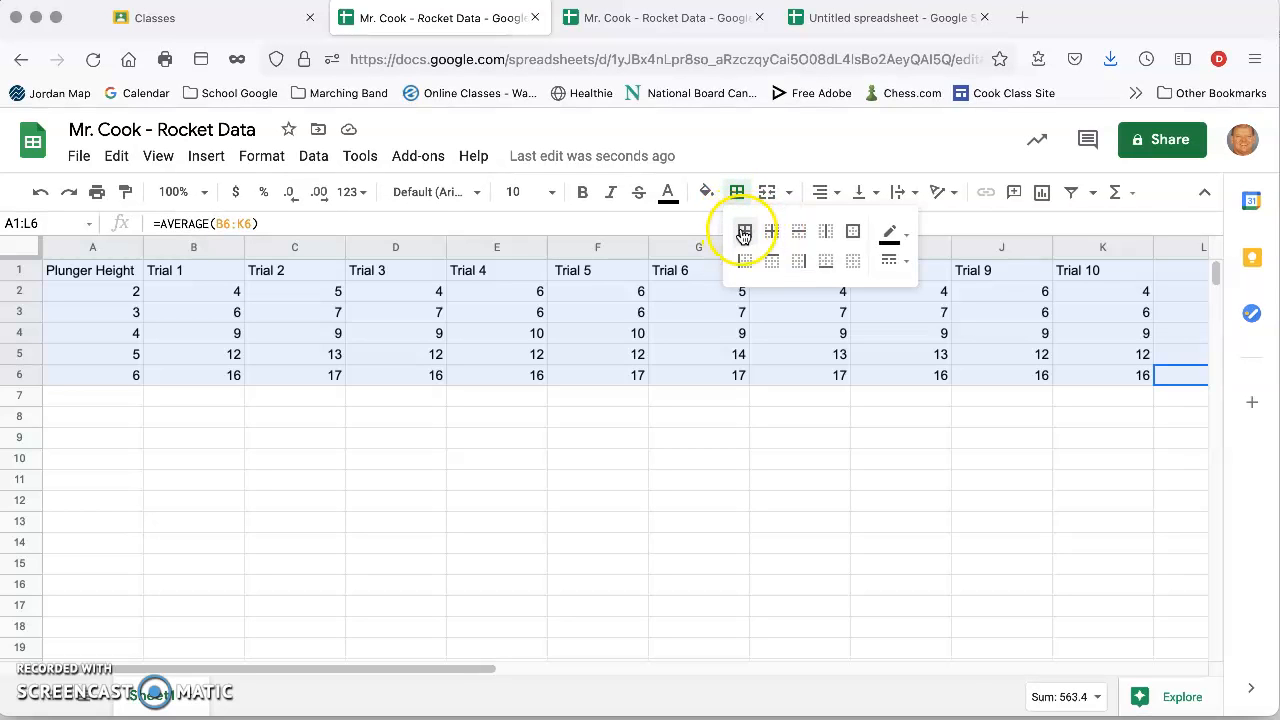
click(745, 233)
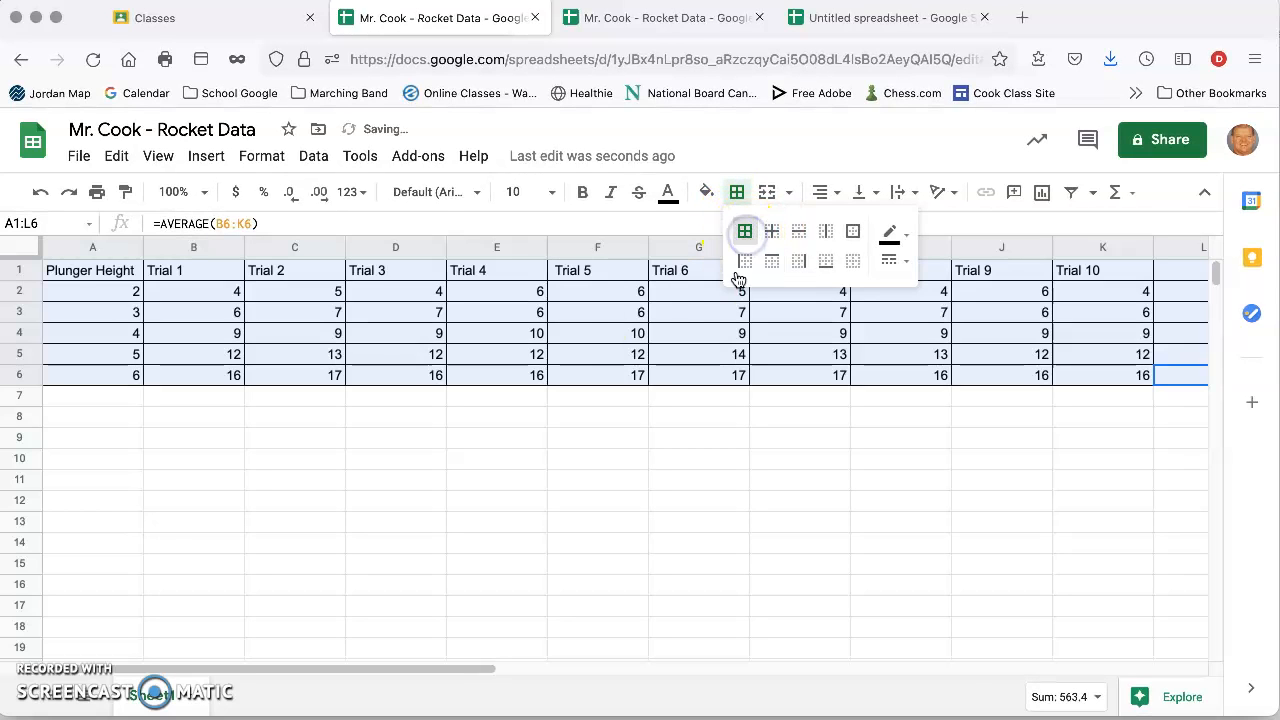
click(630, 395)
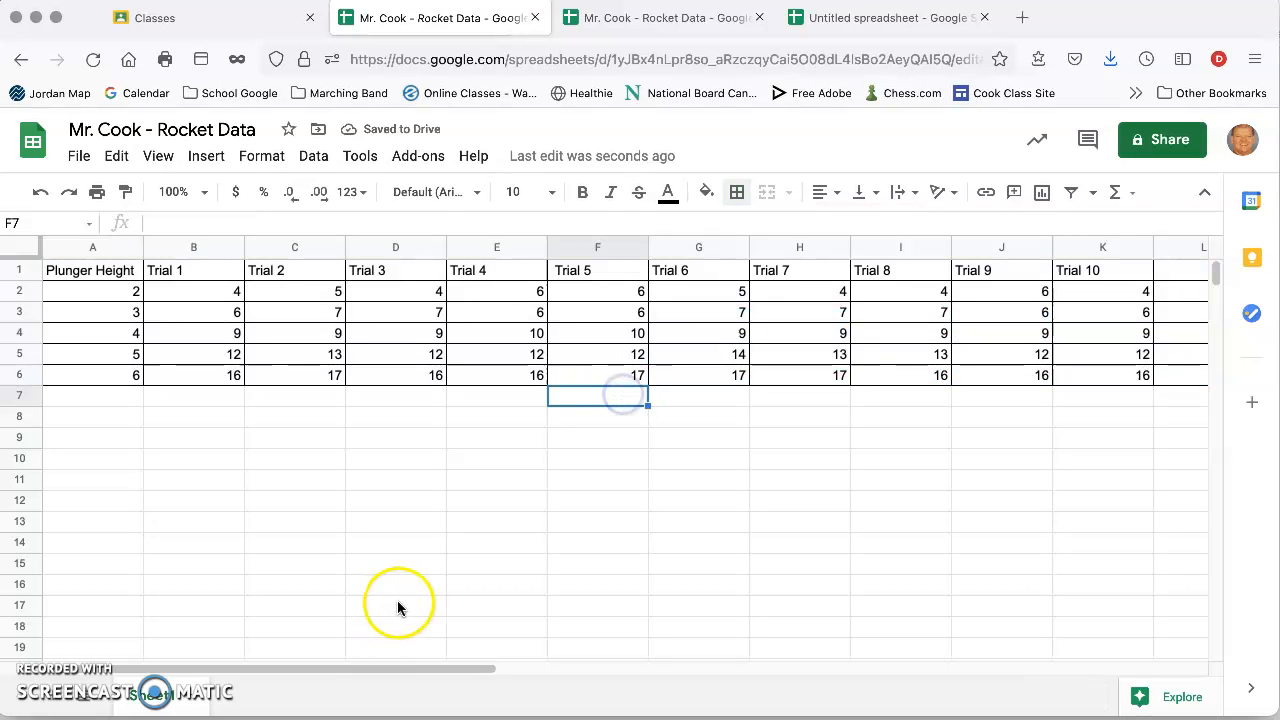
drag(408, 668, 345, 664)
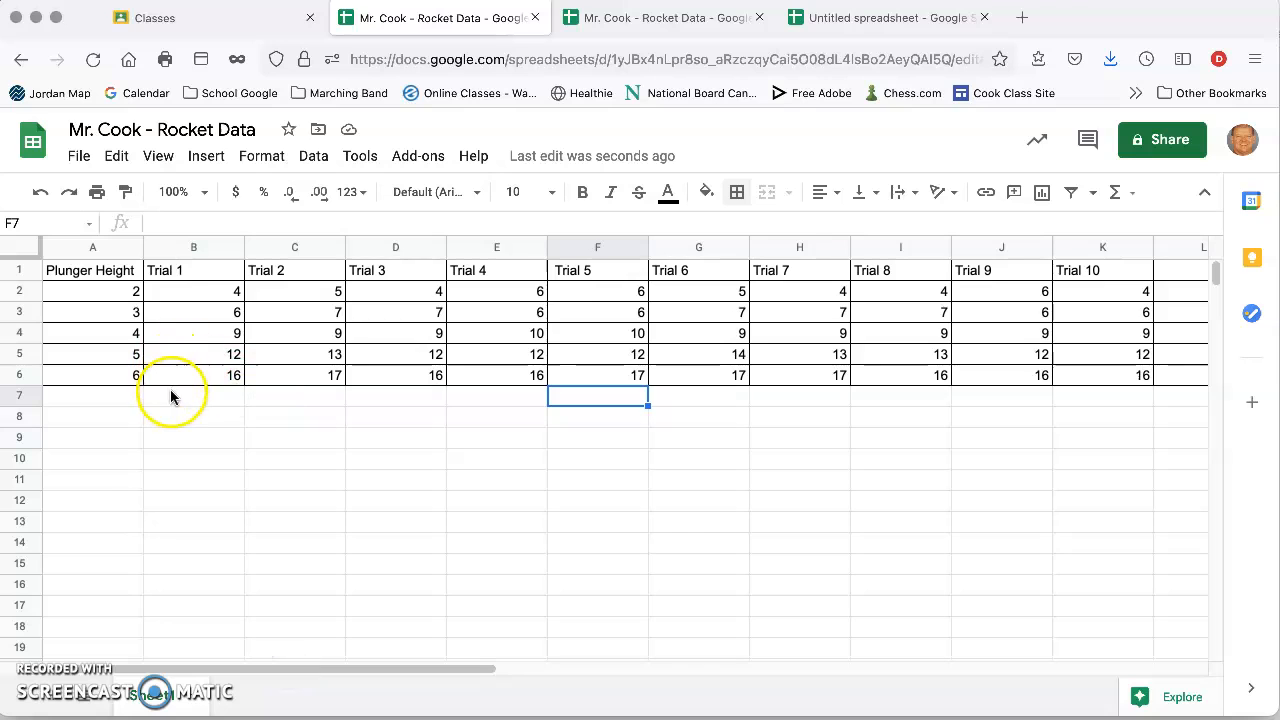
Step: Clear the results for plunger height 6 in cells F6, G6 and H6
click(66, 271)
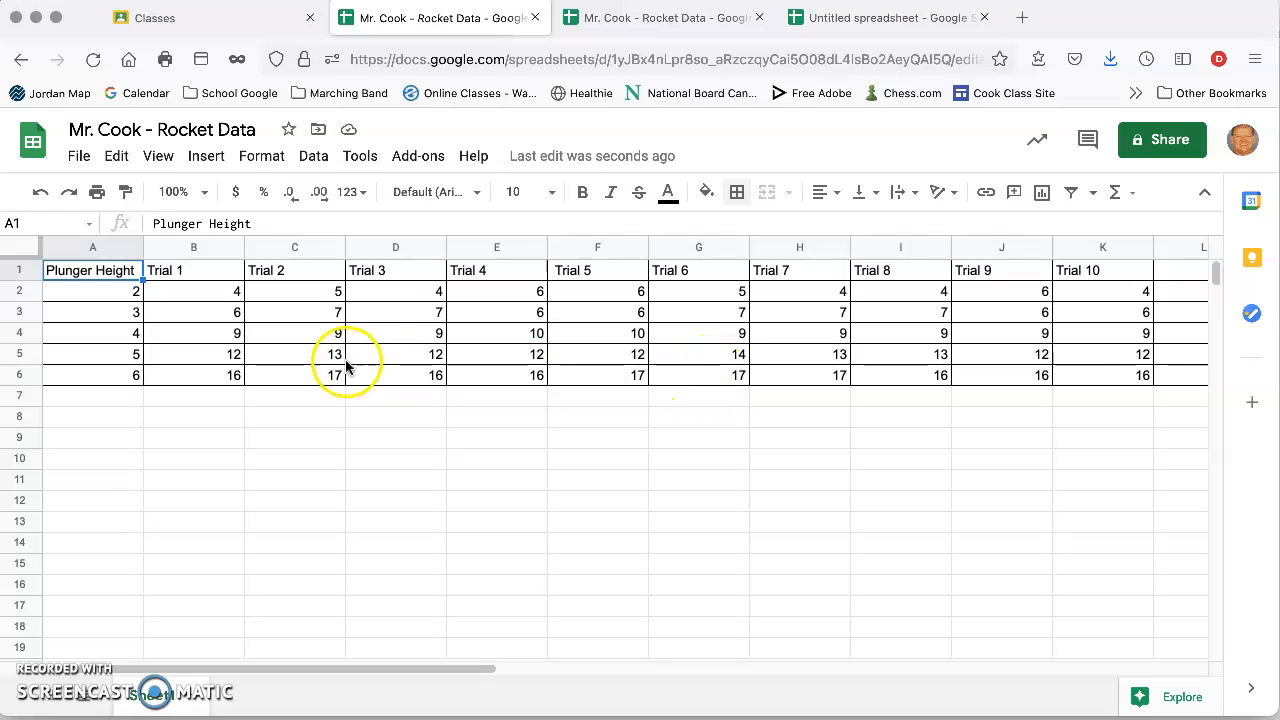
click(633, 366)
key(Delete)
click(733, 375)
key(Delete)
click(810, 376)
key(Delete)
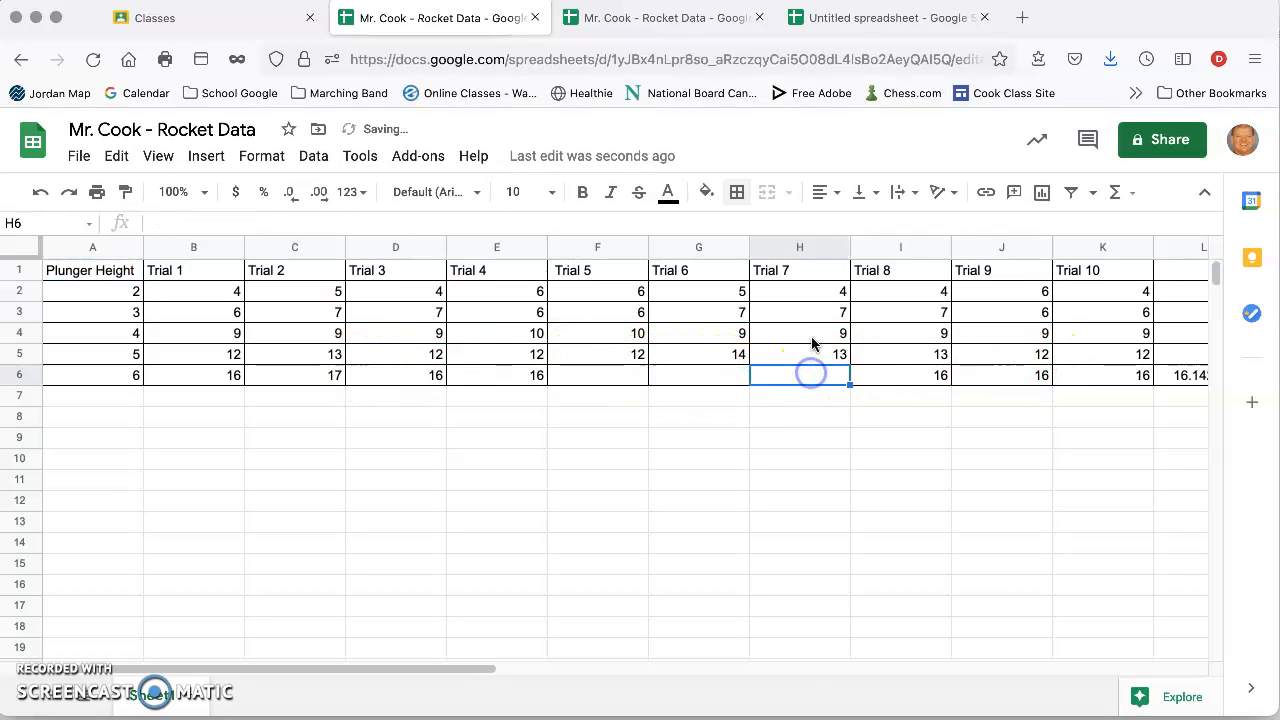
Step: Clear the remaining Trial 7 results in cells H2 to H5
click(826, 335)
click(826, 355)
key(Delete)
click(829, 312)
key(Delete)
click(826, 291)
key(Delete)
Step: Clear the Trial 8 results for all five plunger heights in cells I2 to I6
click(924, 298)
click(916, 318)
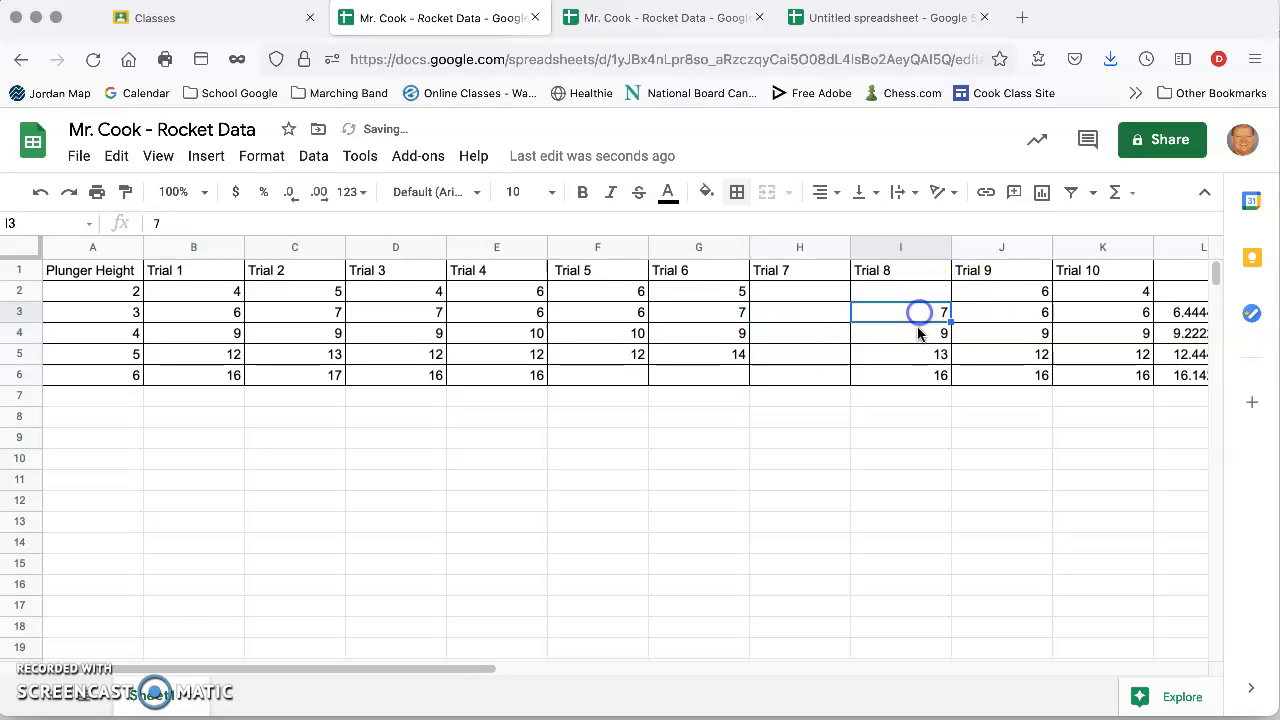
key(Delete)
click(917, 335)
key(Delete)
click(918, 355)
key(Delete)
click(921, 367)
key(Delete)
Step: Clear the Trial 9 results for all five plunger heights in cells J2 to J6
click(1018, 378)
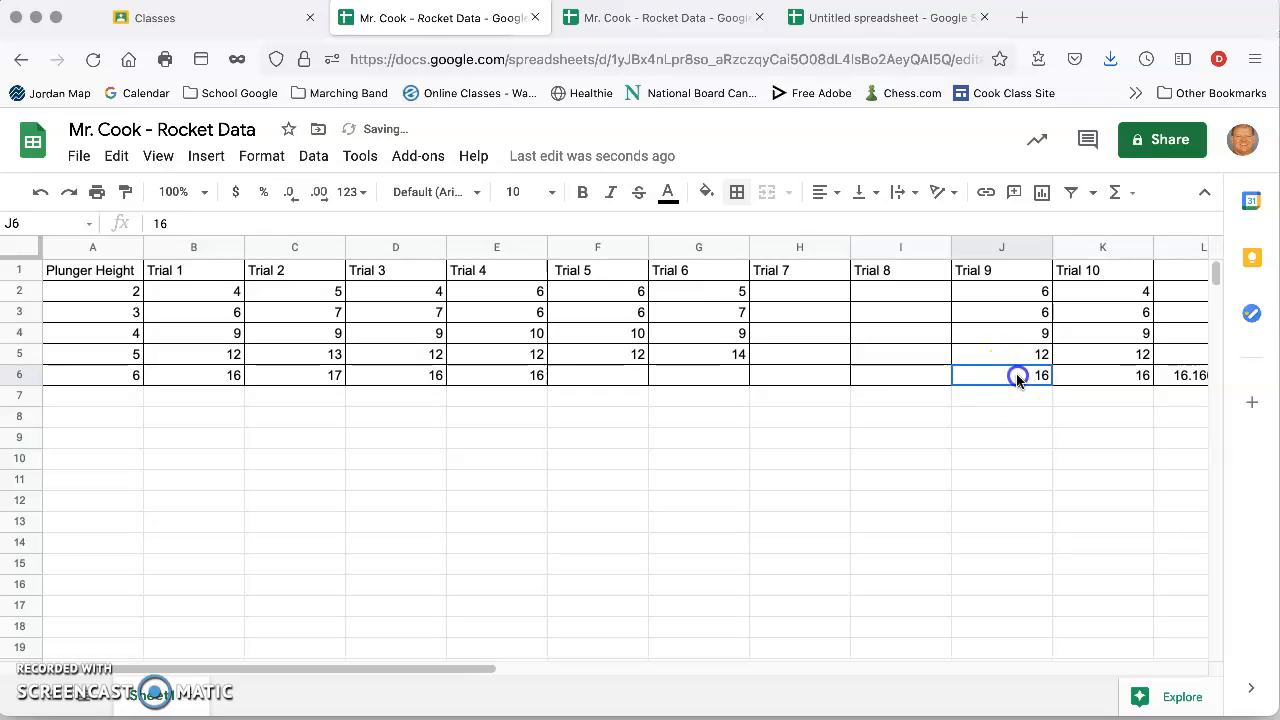
click(1016, 353)
key(Delete)
click(1019, 334)
key(Delete)
click(1017, 312)
key(Delete)
click(1018, 291)
key(Delete)
Step: Clear the Trial 10 results for all five plunger heights in cells K2 to K6
click(1100, 290)
key(Delete)
click(1100, 311)
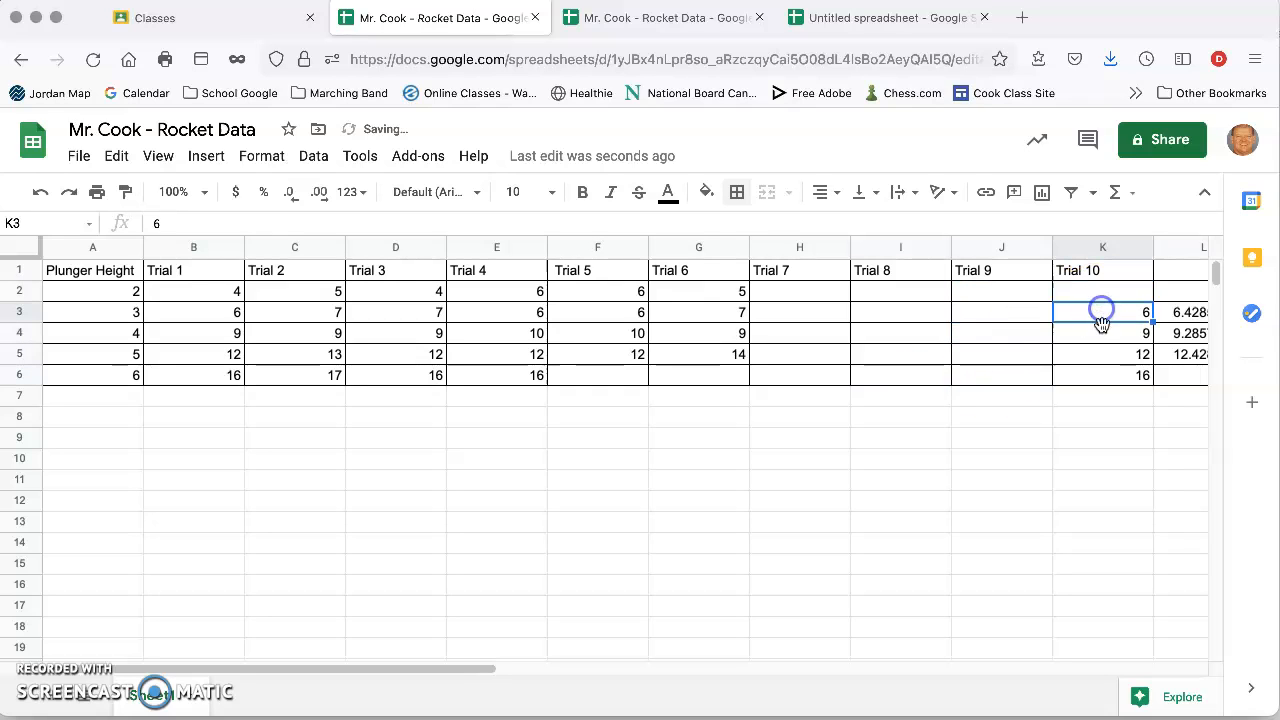
key(Delete)
click(1104, 332)
key(Delete)
click(1112, 355)
key(Delete)
click(1110, 372)
key(Delete)
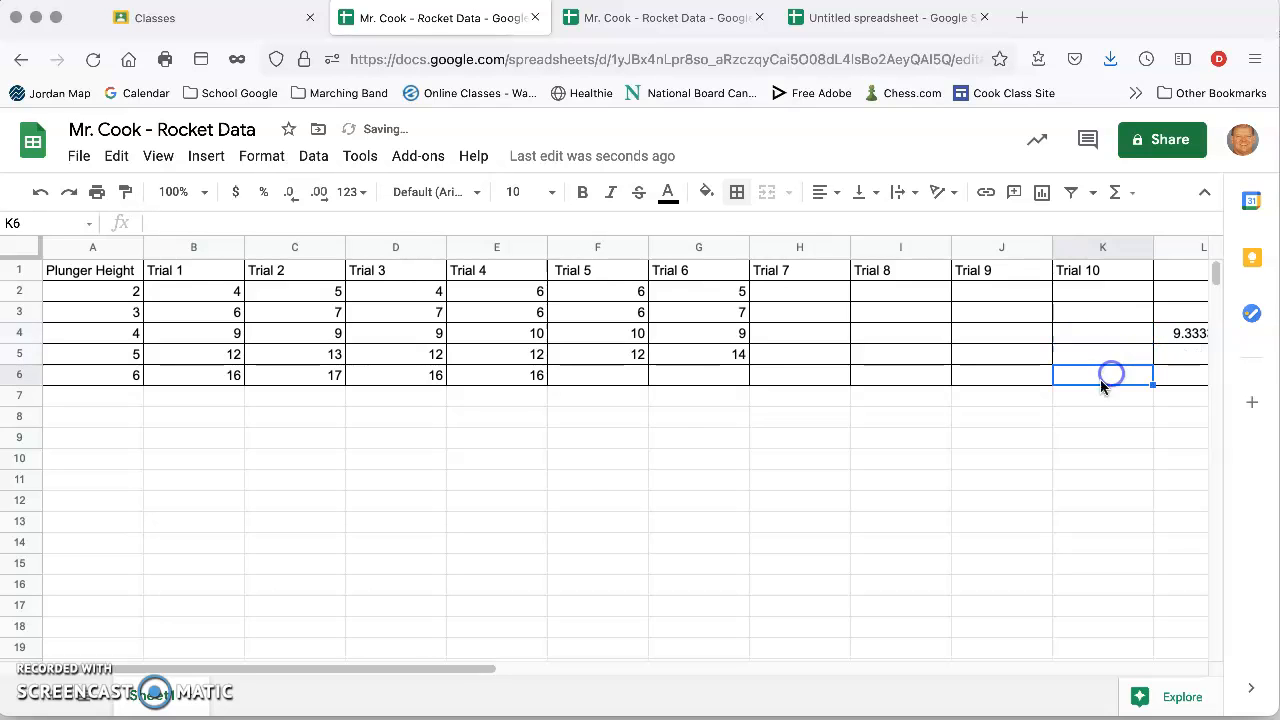
Step: Check the recalculated row averages in column L and the average formula in cell L2
click(586, 582)
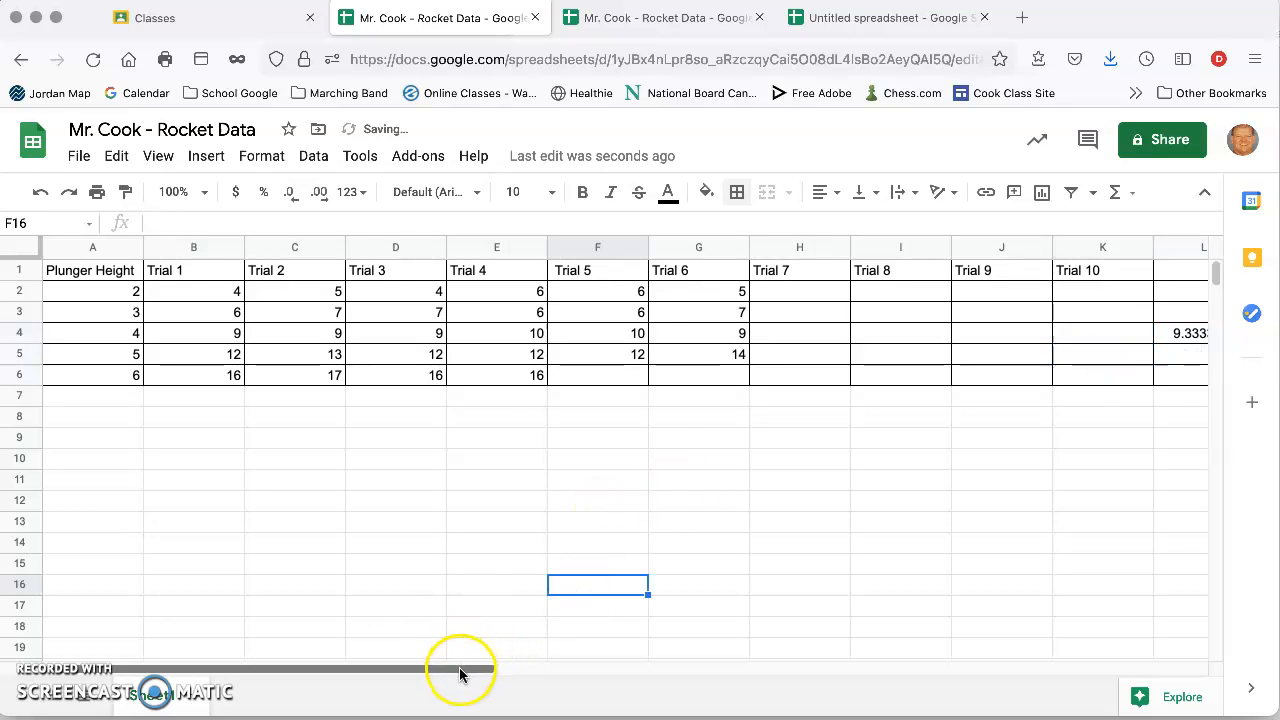
drag(513, 670, 537, 668)
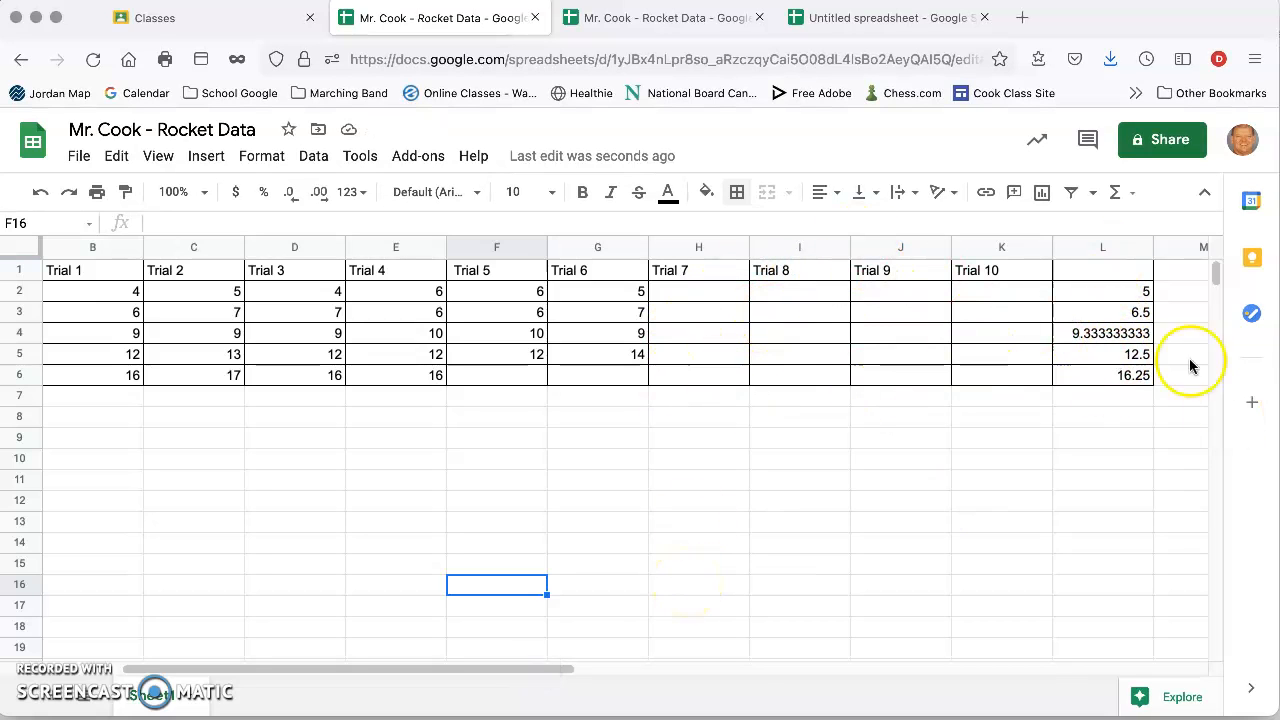
click(1106, 298)
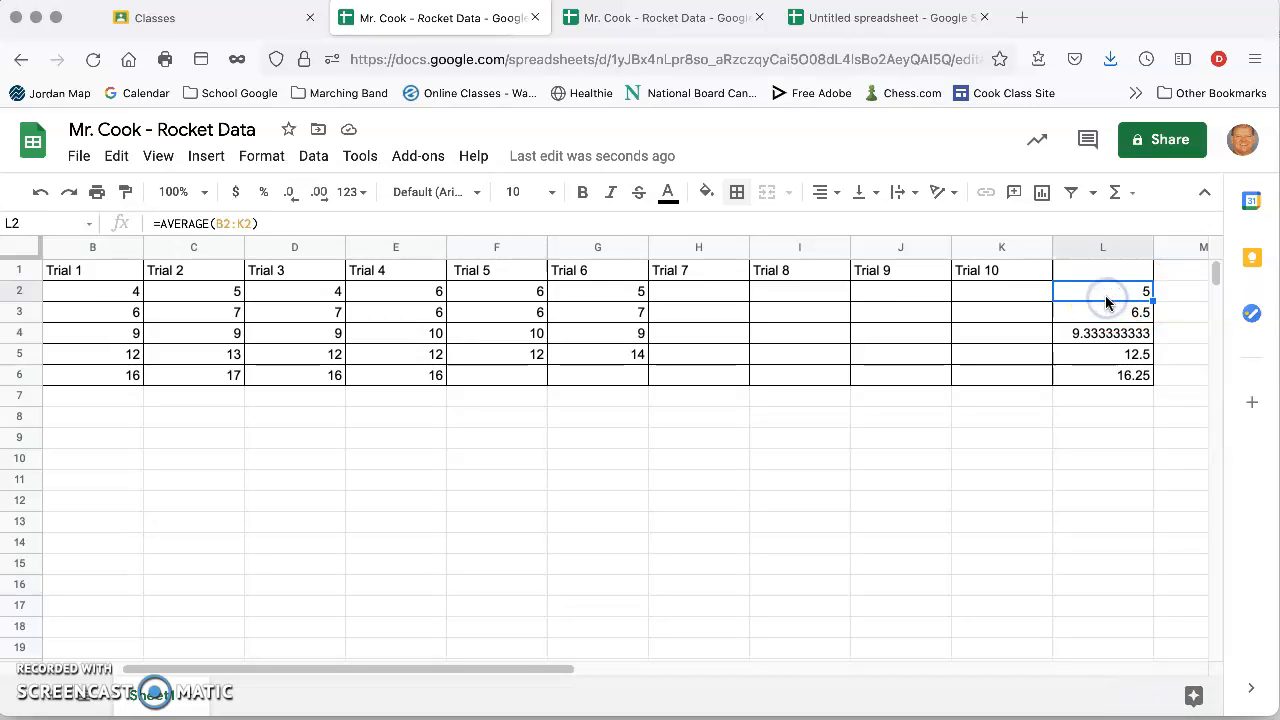